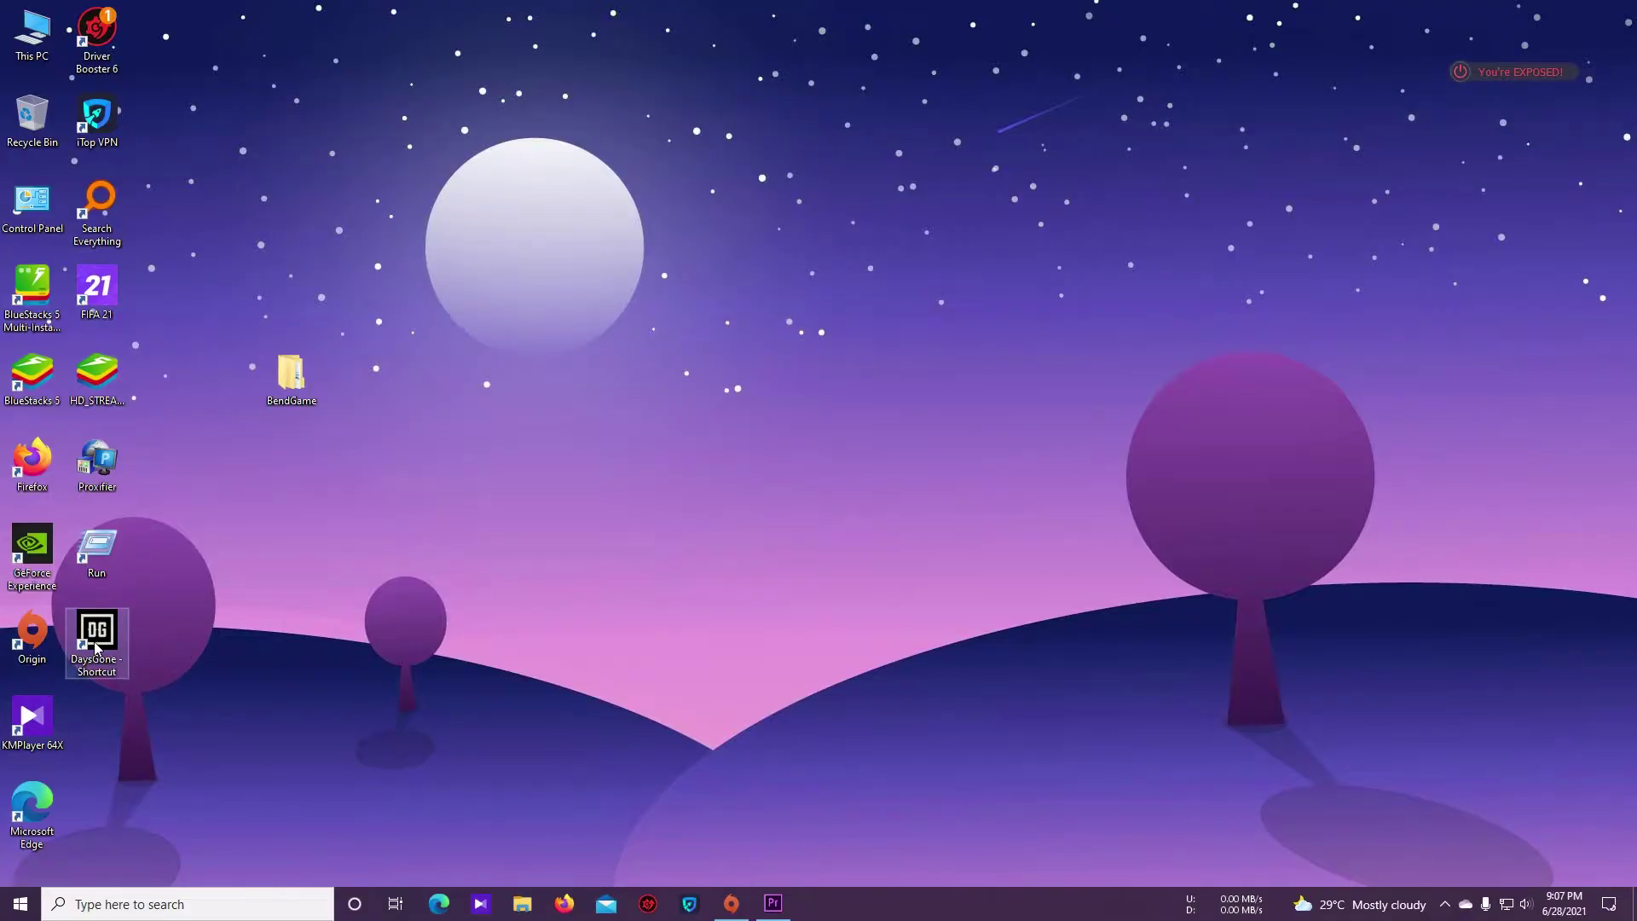
# - Open This PC from its desktop icon
pyautogui.doubleClick(29, 48)
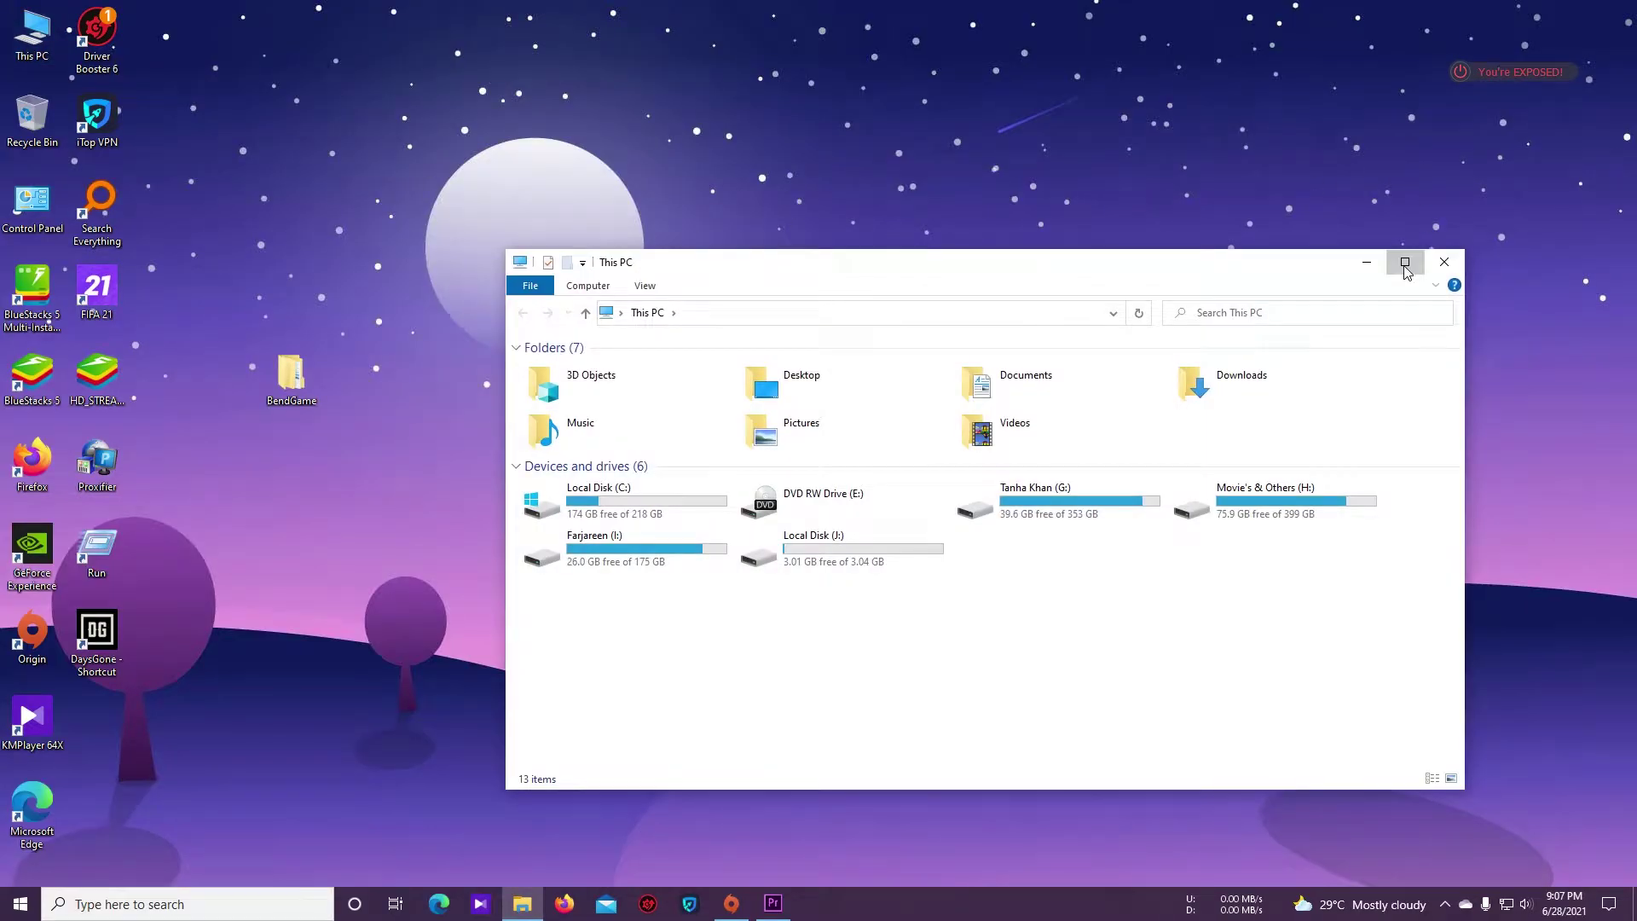
# - Maximize the window and browse C: > Users > profile > AppData > Local, selecting BendGame
pyautogui.click(1405, 262)
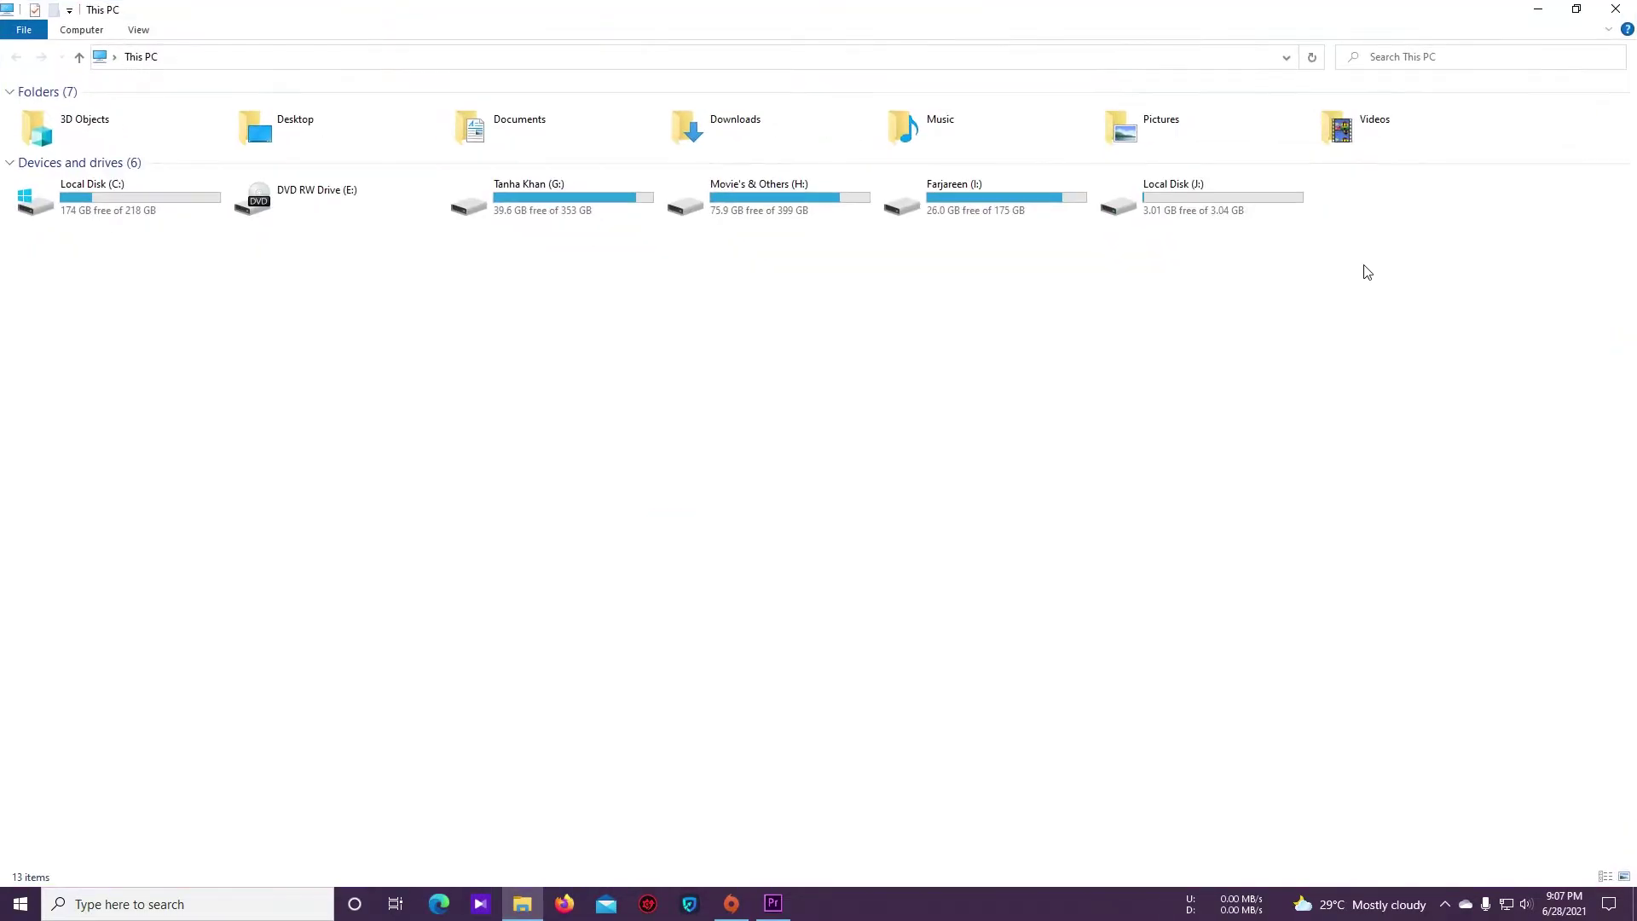
pyautogui.doubleClick(84, 201)
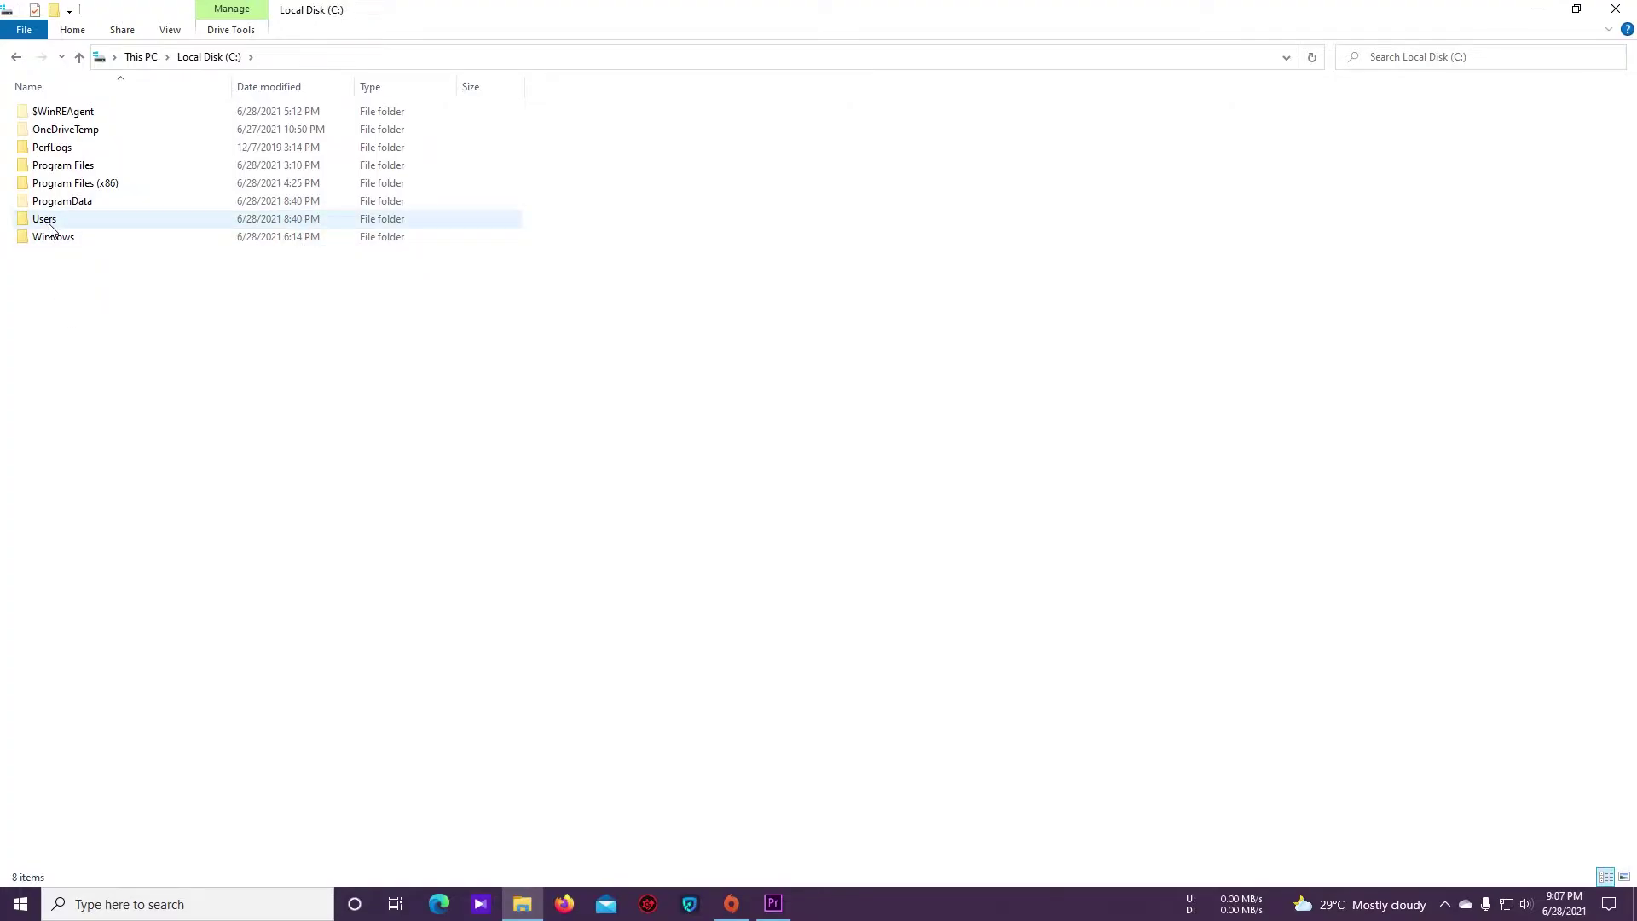
pyautogui.doubleClick(46, 221)
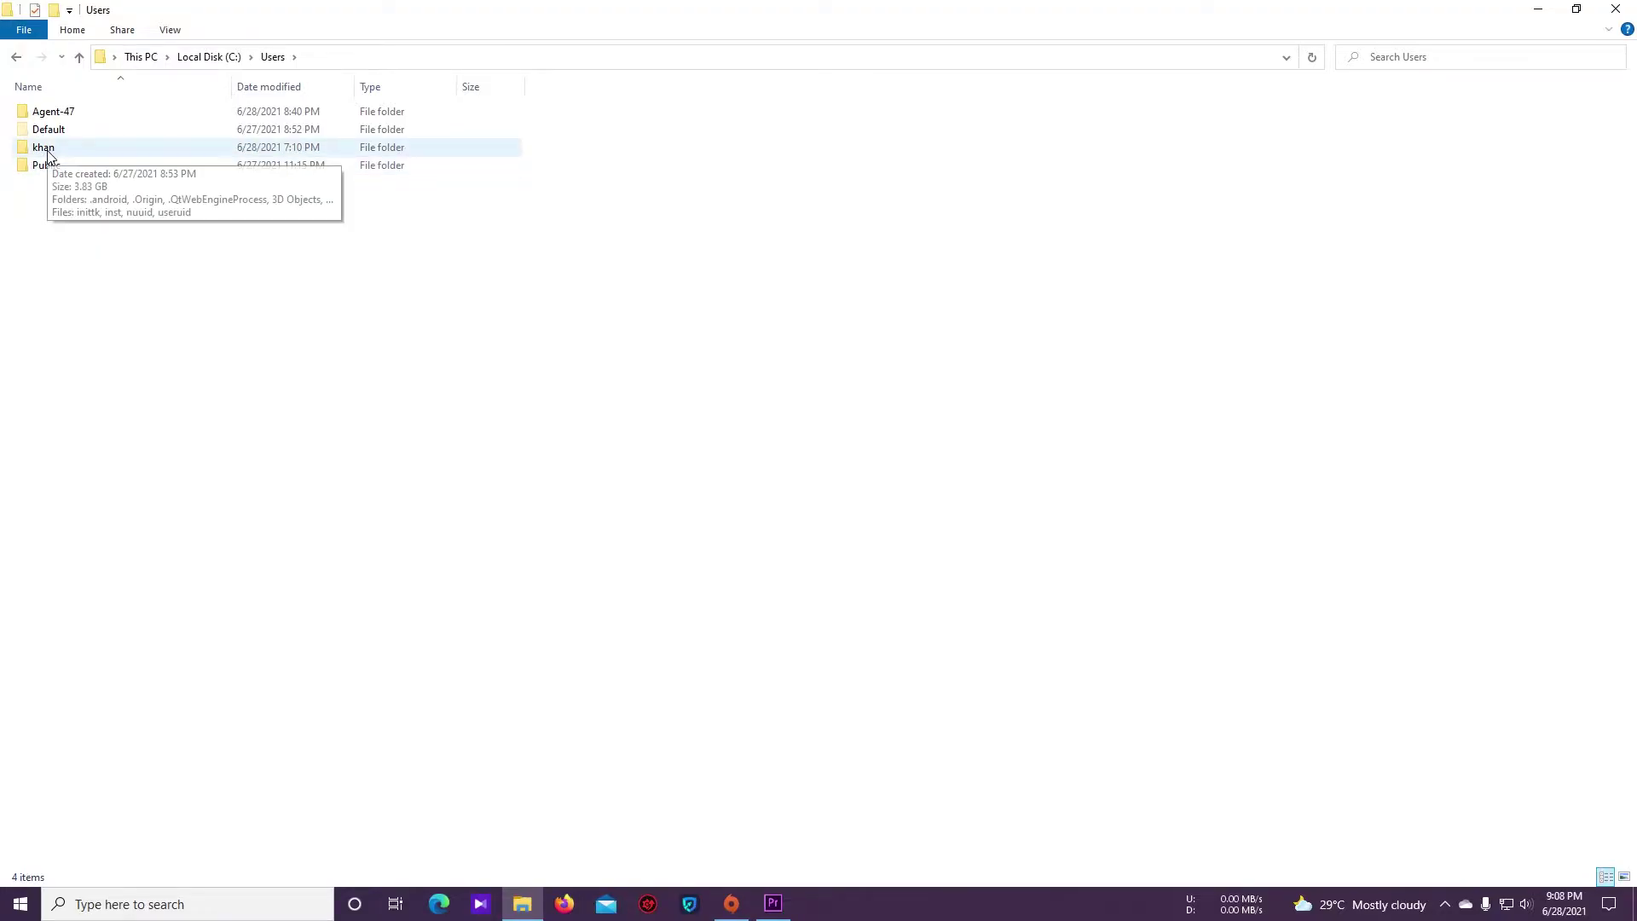
pyautogui.doubleClick(49, 157)
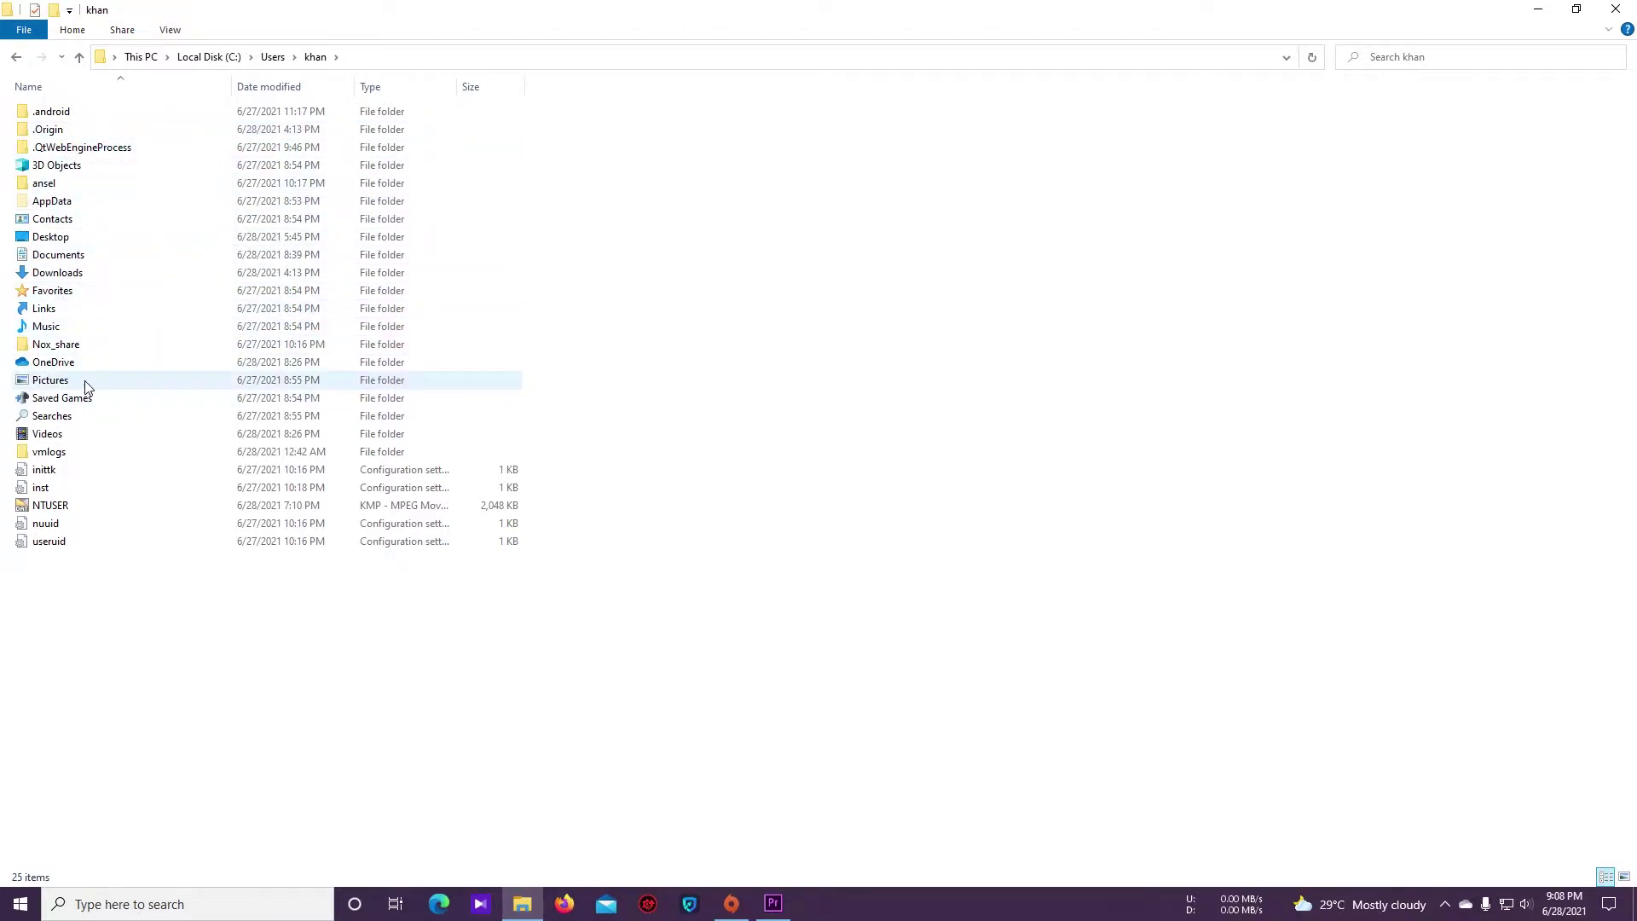
pyautogui.doubleClick(53, 201)
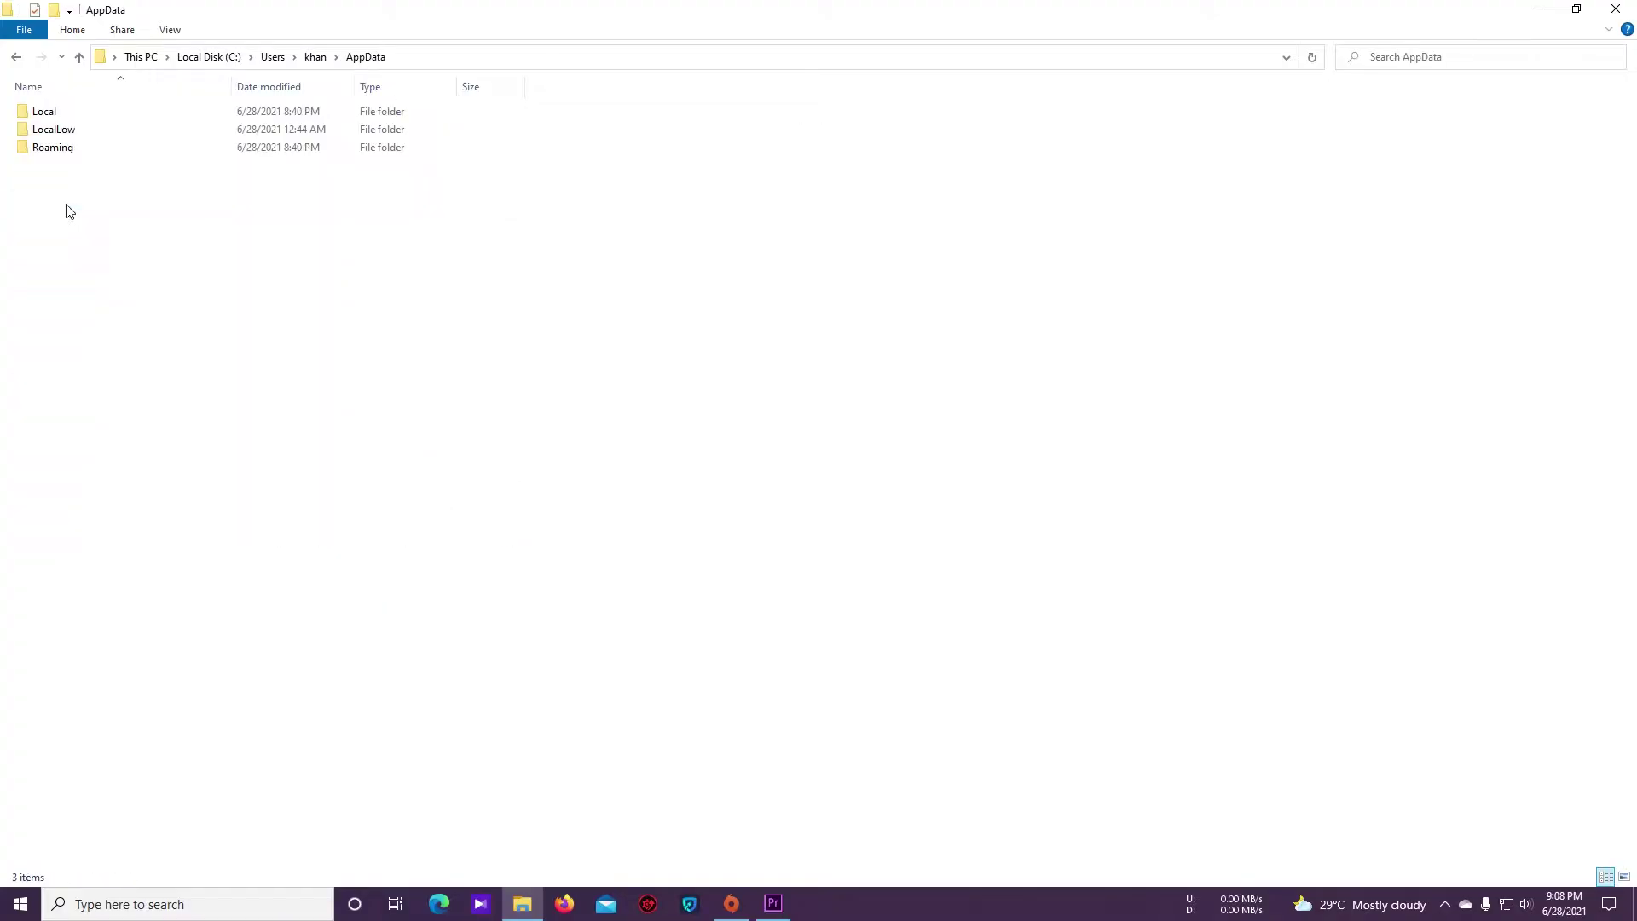
pyautogui.doubleClick(45, 112)
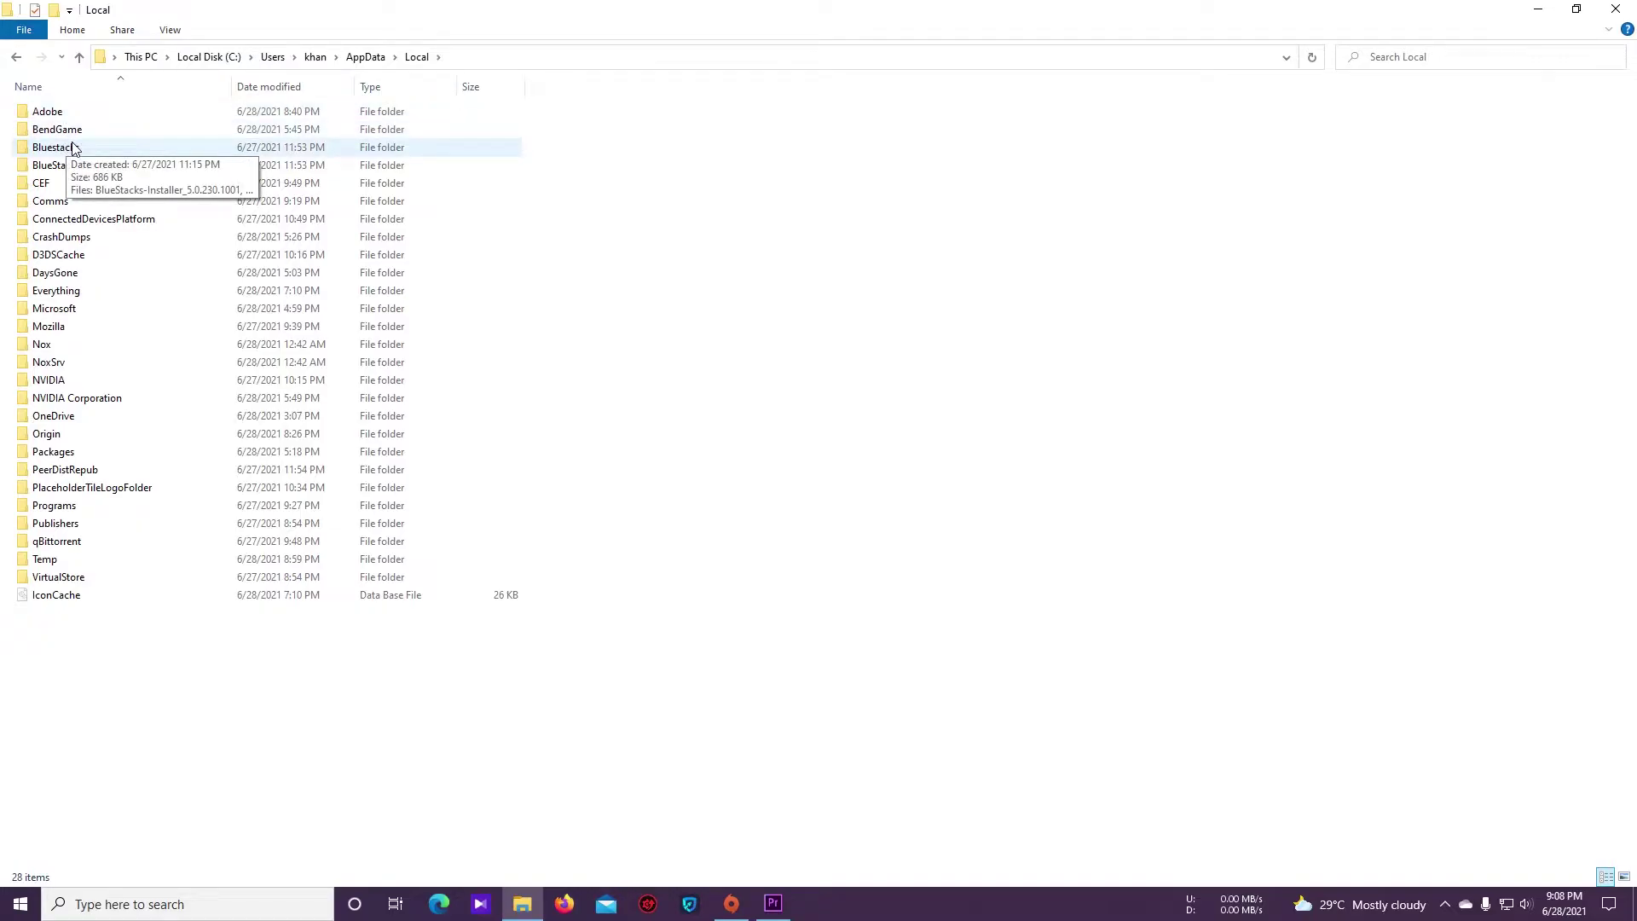
pyautogui.click(48, 134)
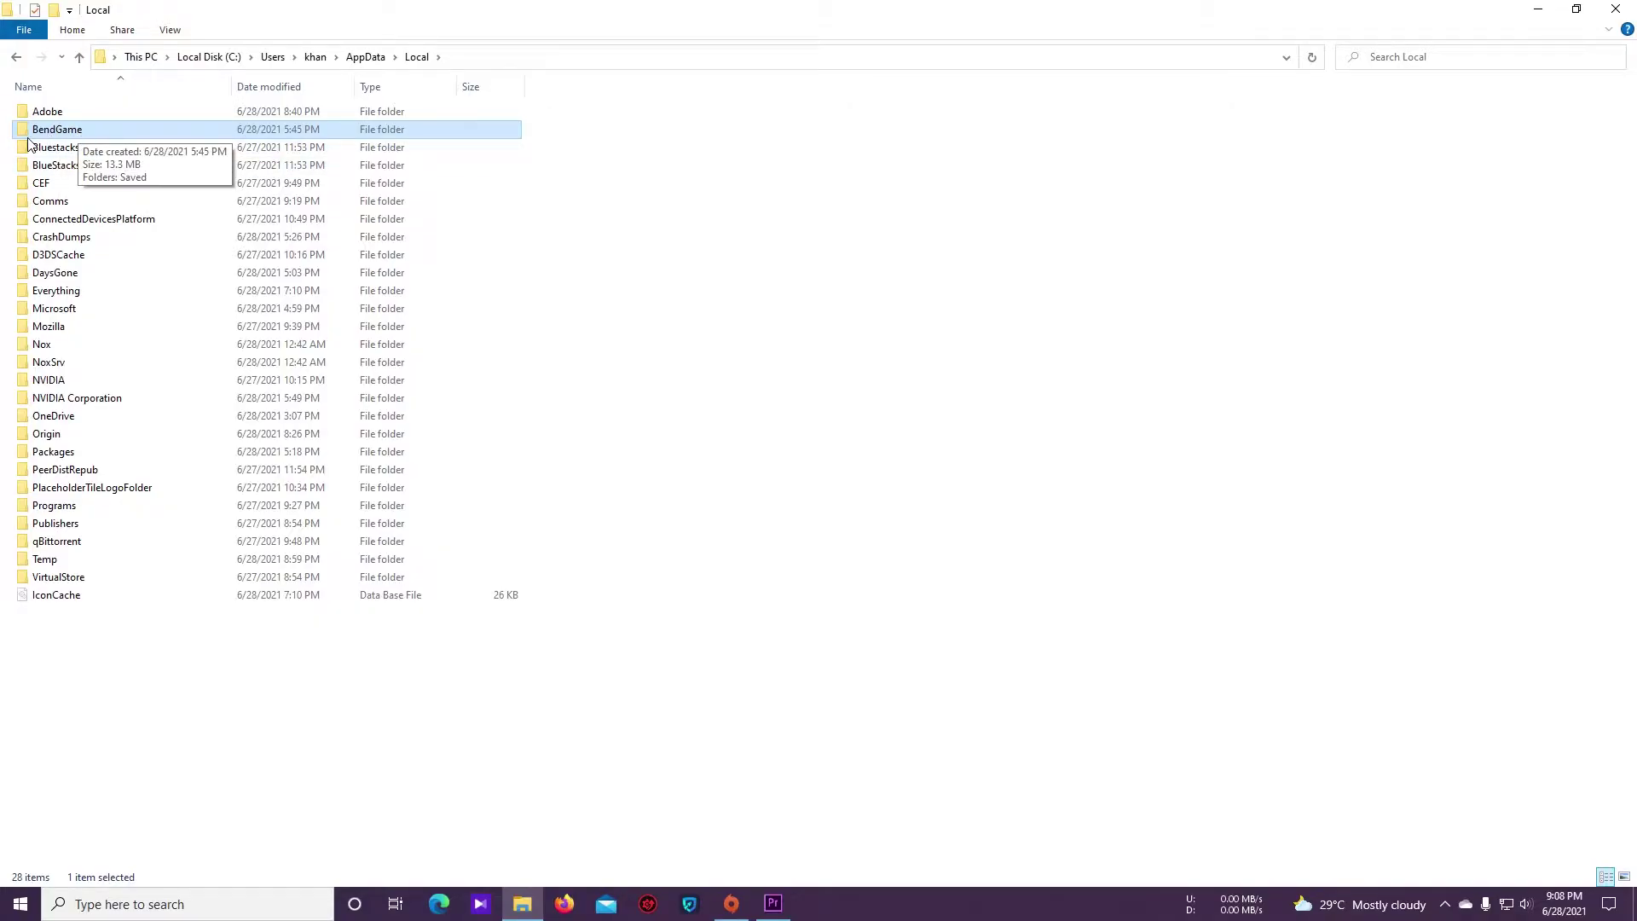
# - Copy the BendGame folder from AppData\Local, then reopen This PC from the desktop
pyautogui.doubleClick(57, 133)
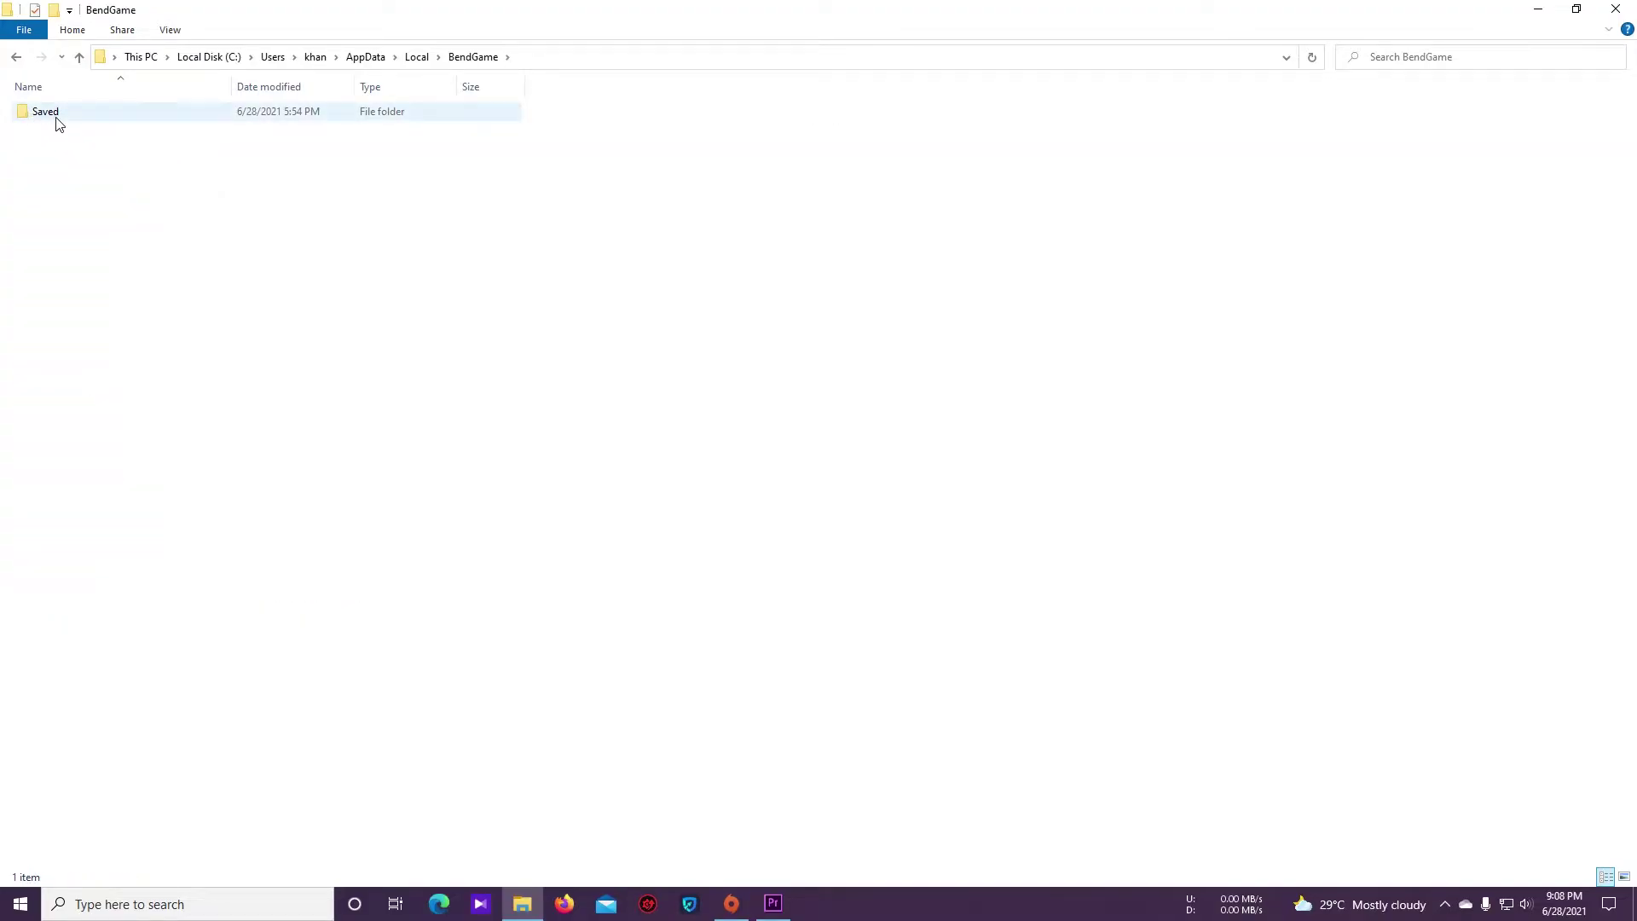
pyautogui.click(79, 56)
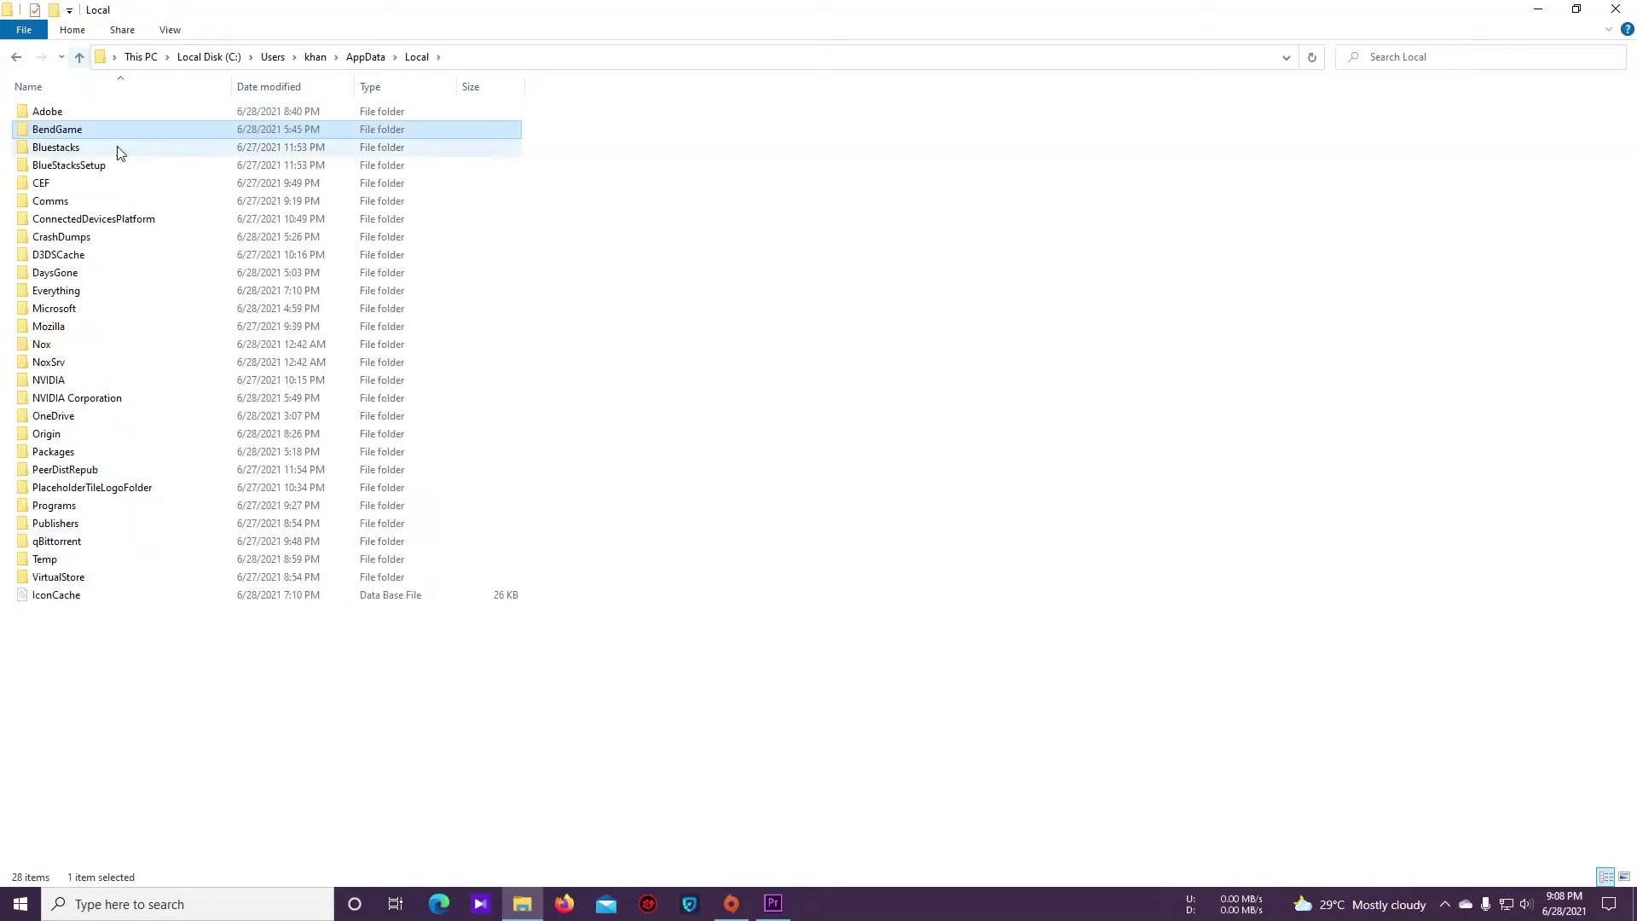
pyautogui.rightClick(31, 136)
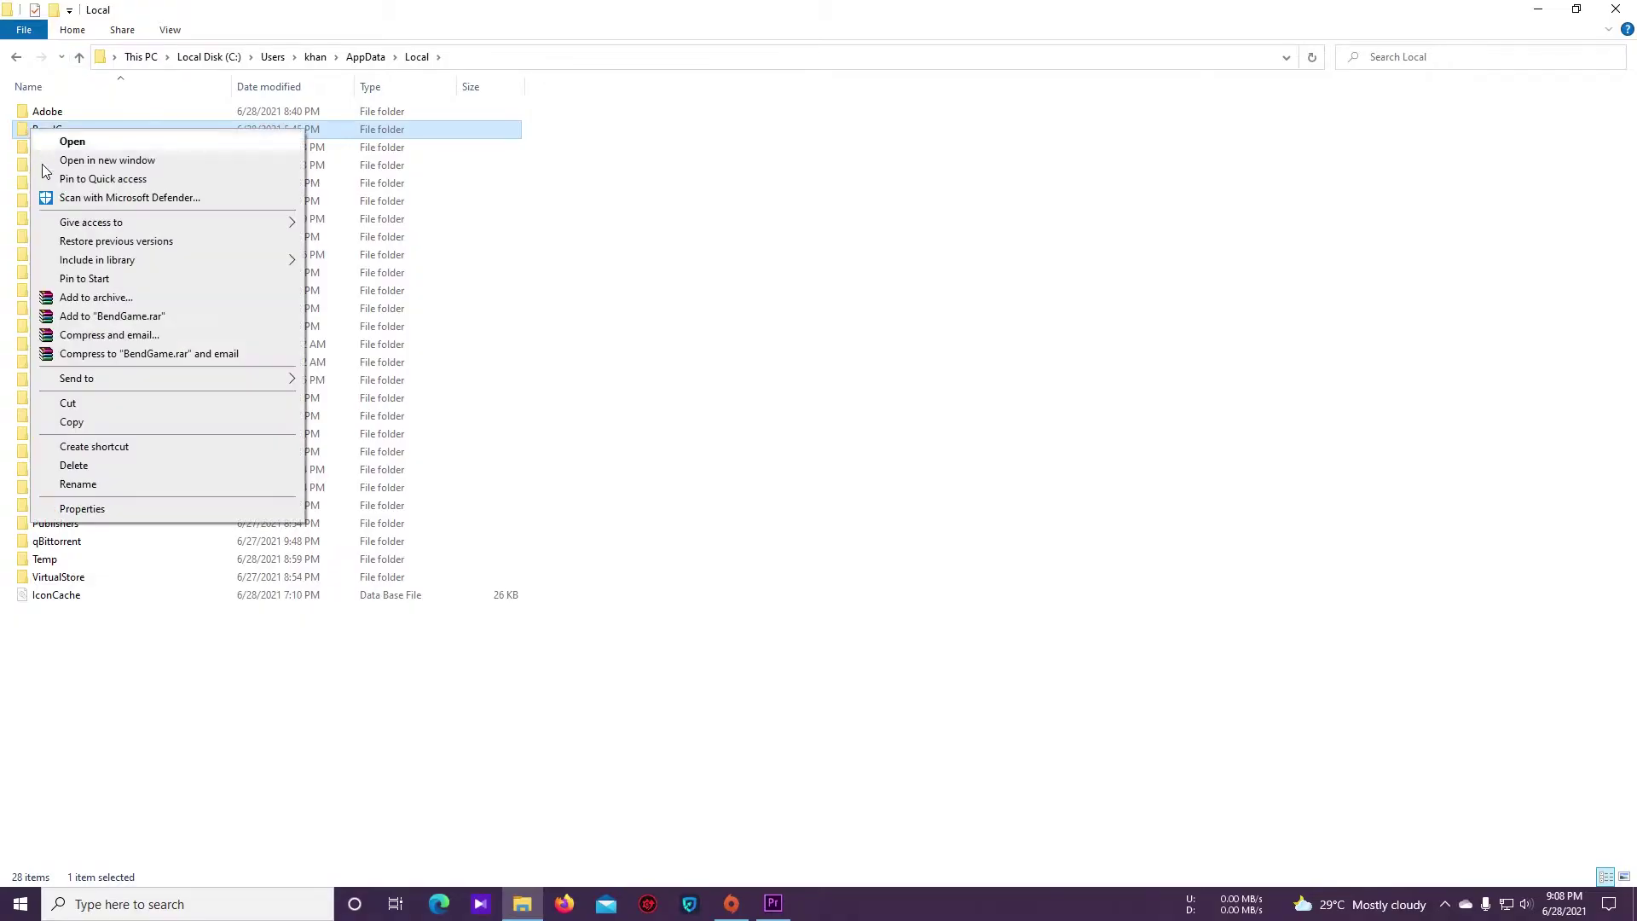
pyautogui.click(71, 423)
pyautogui.click(1537, 9)
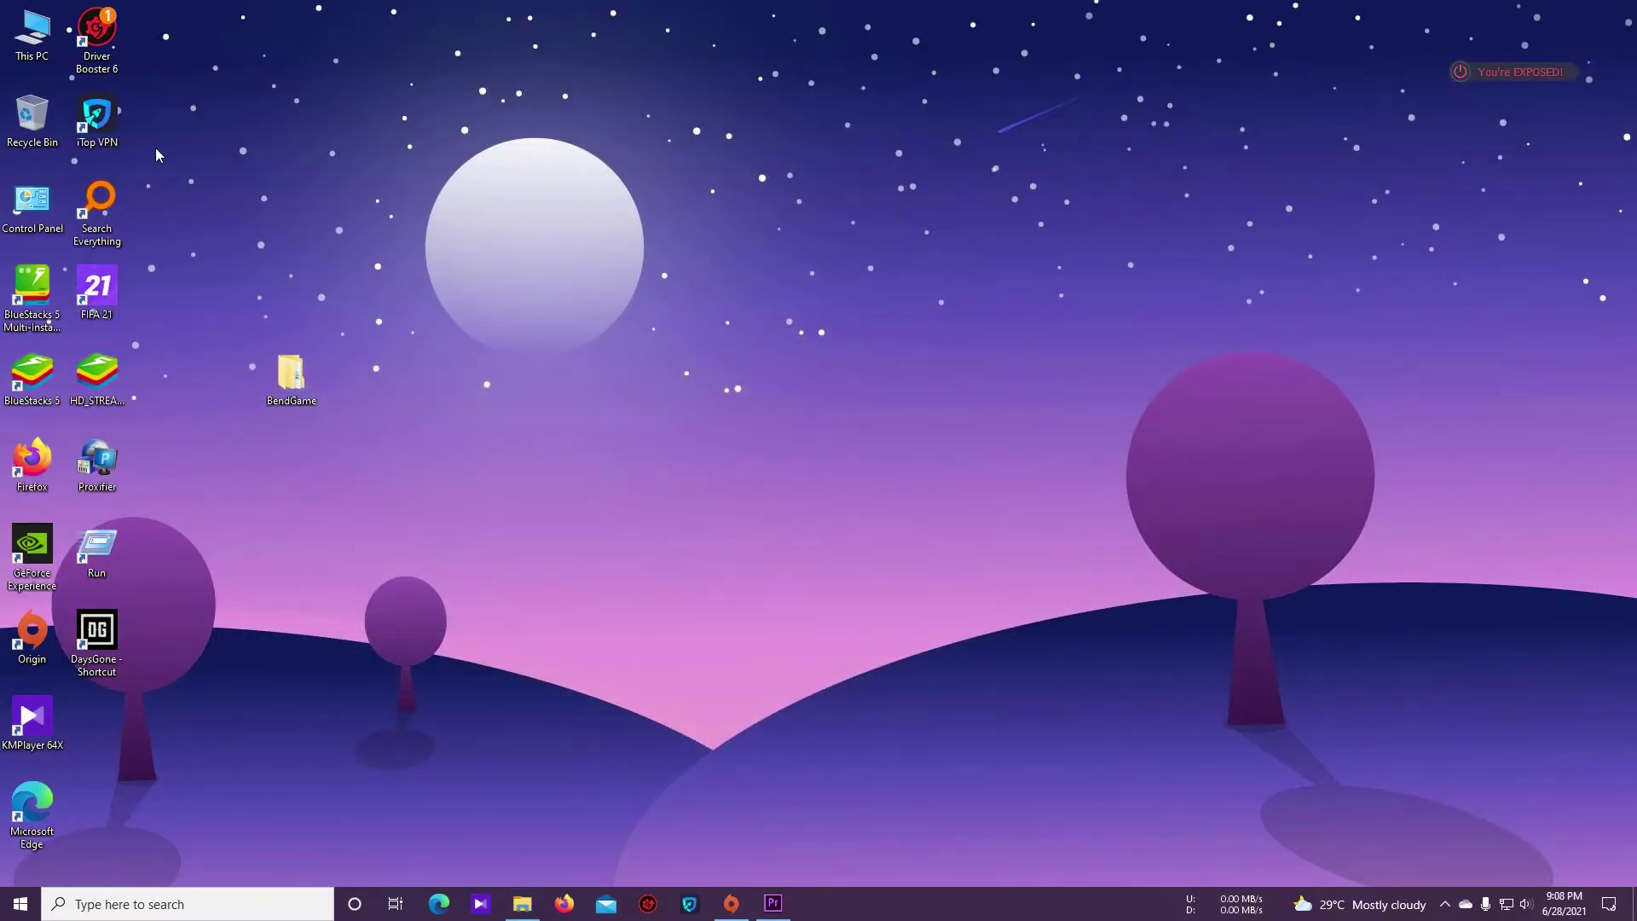
pyautogui.doubleClick(31, 32)
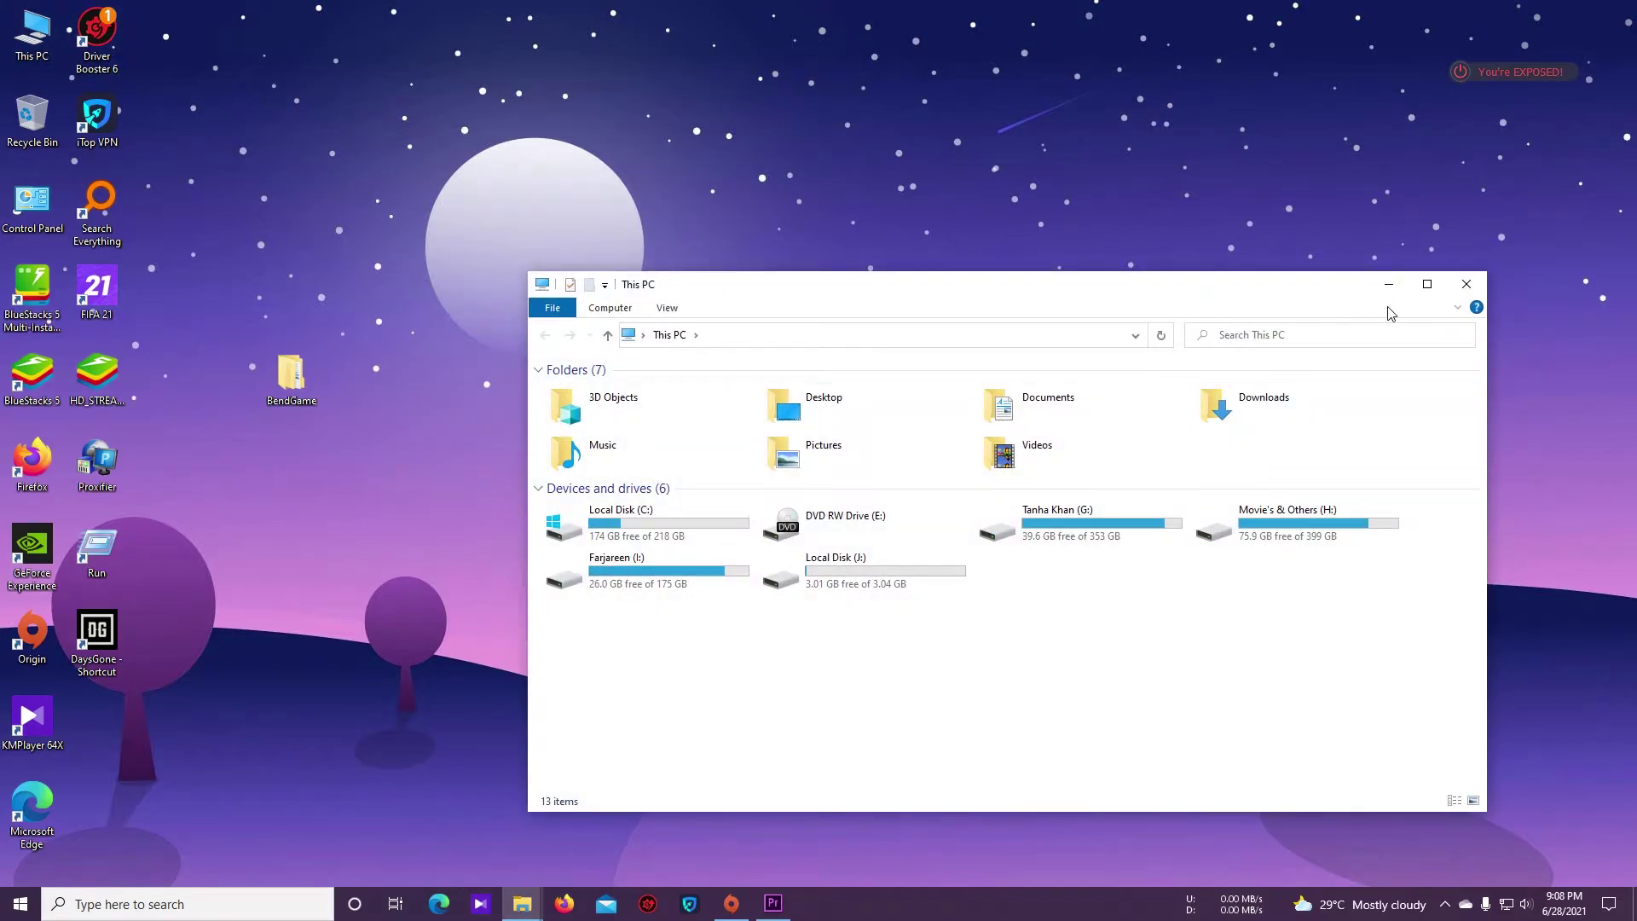
# - Maximize the This PC window
pyautogui.click(1427, 284)
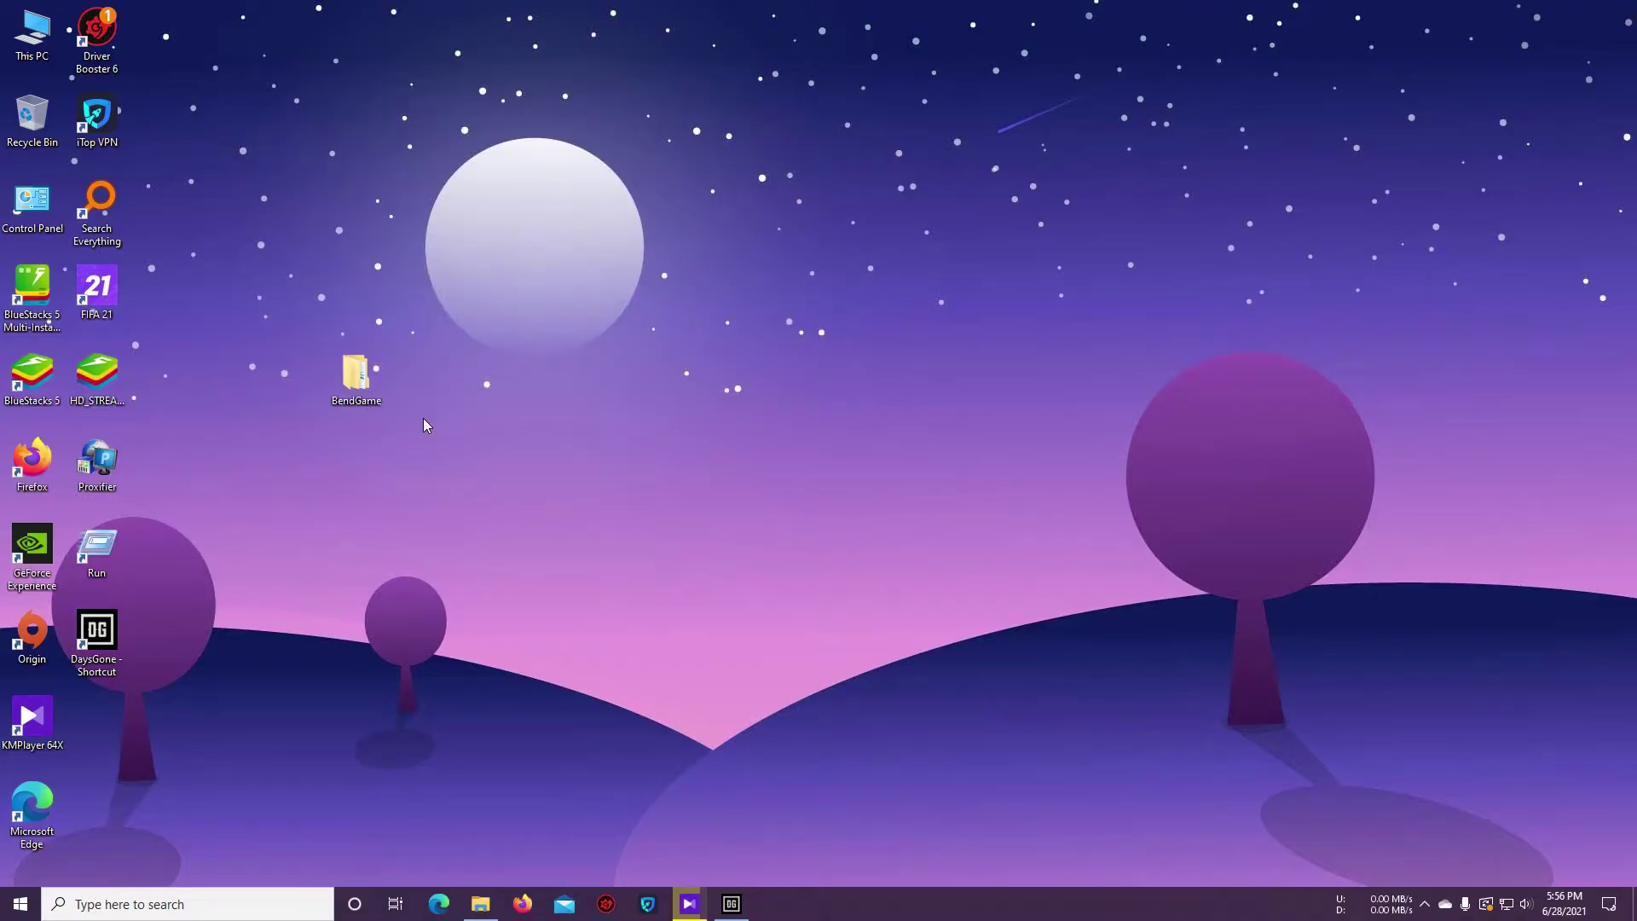
# - Switch to Days Gone and start a new game on Easy difficulty
pyautogui.moveTo(750, 900)
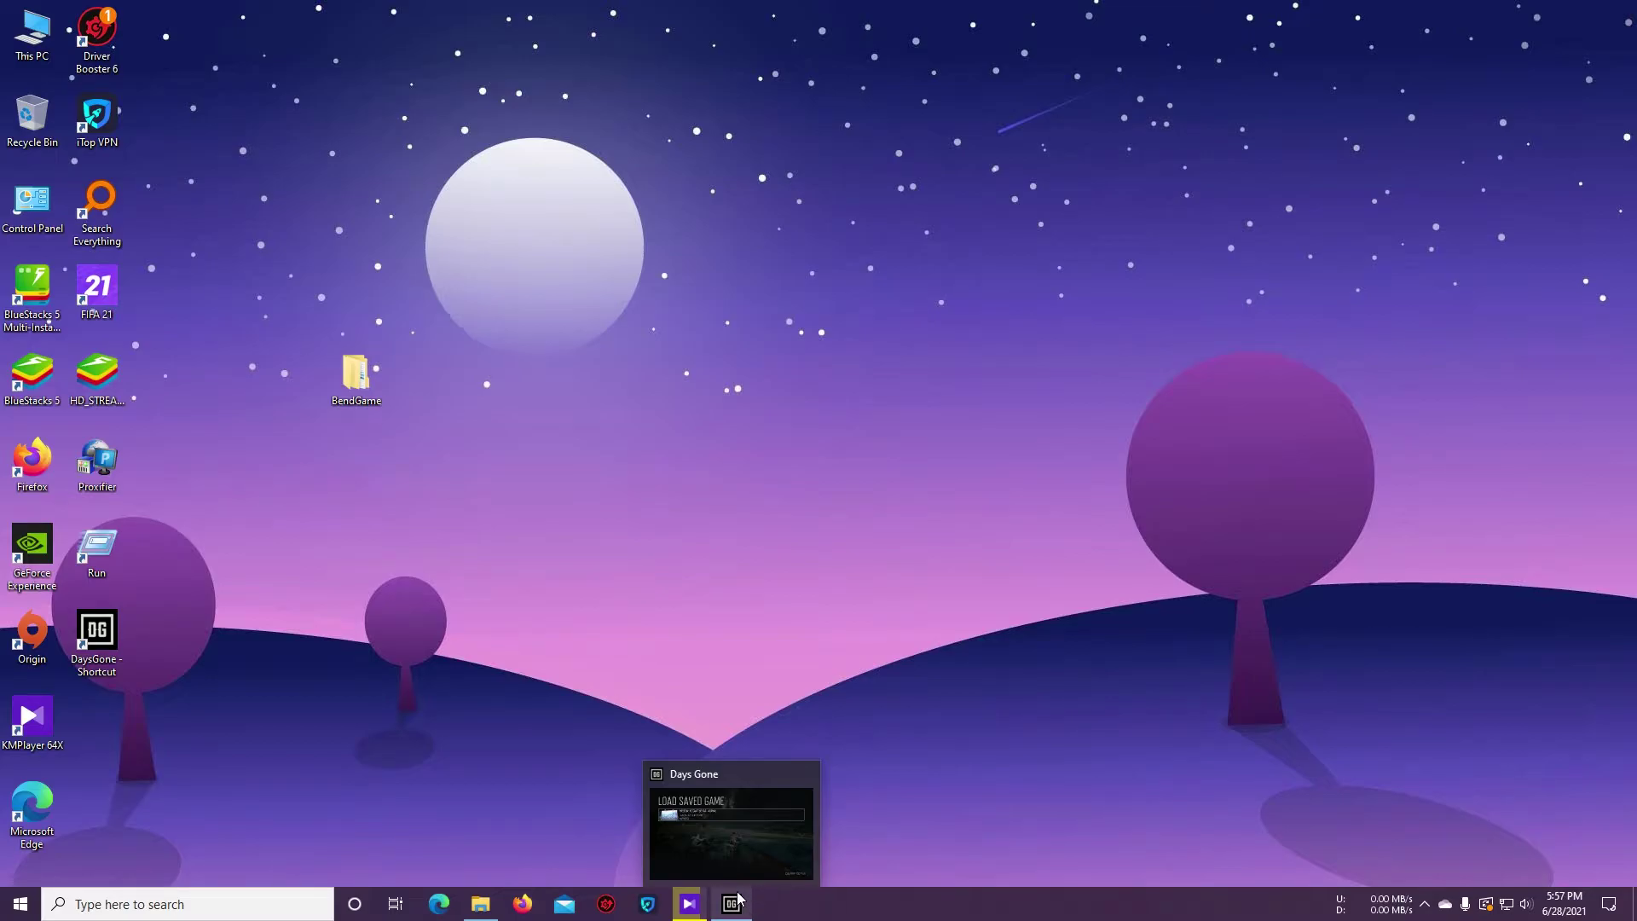
pyautogui.click(735, 898)
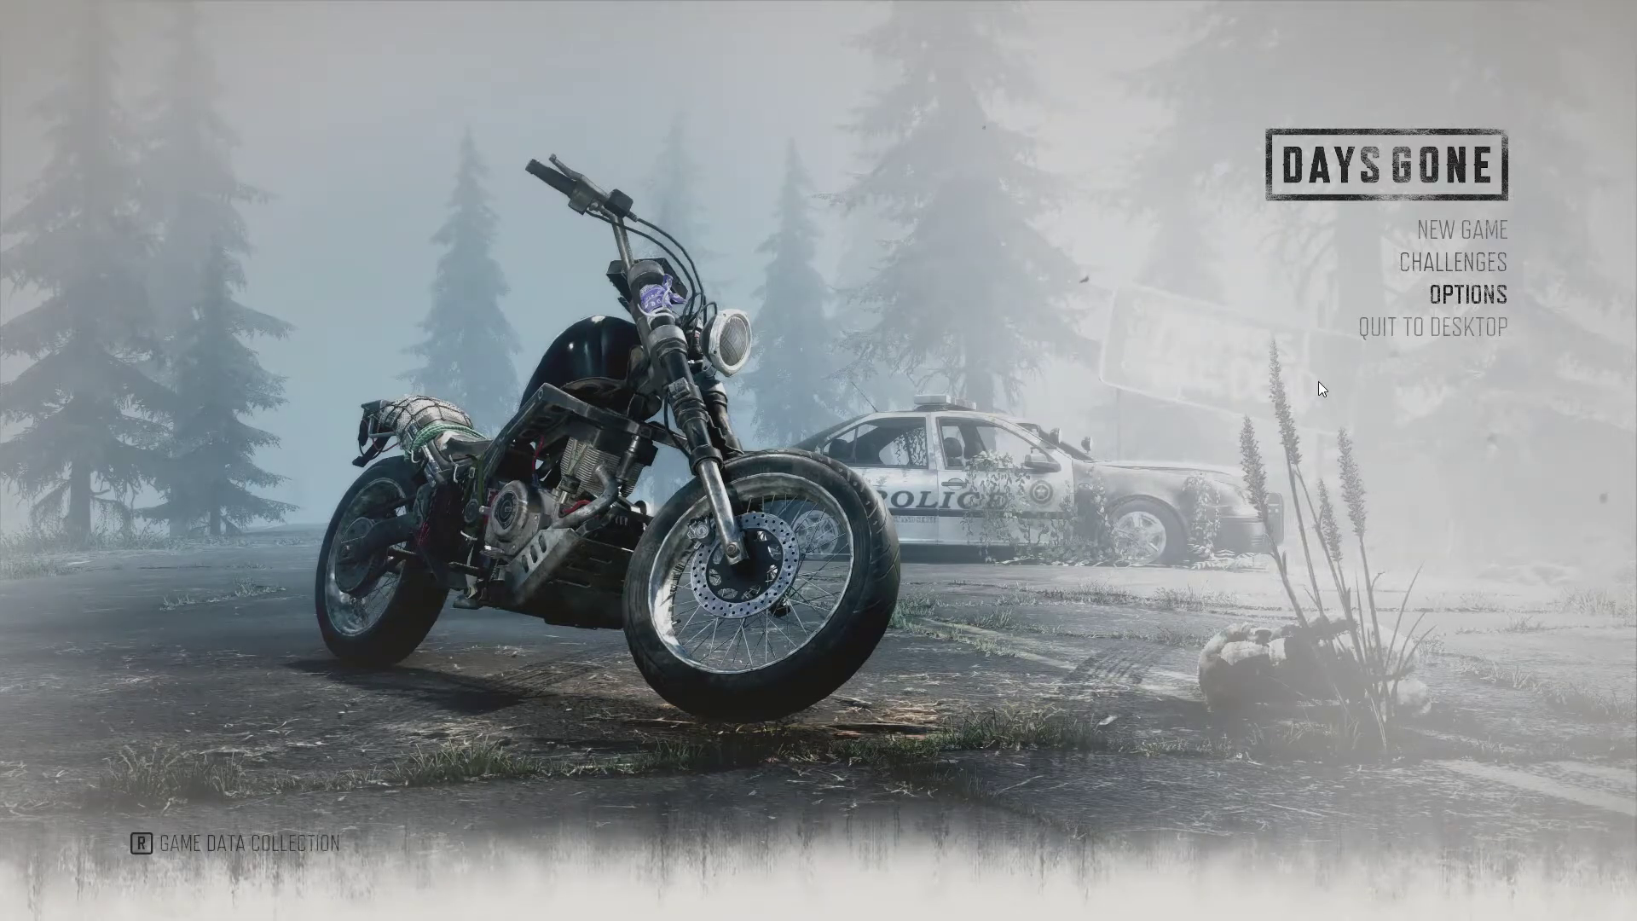
pyautogui.click(1443, 239)
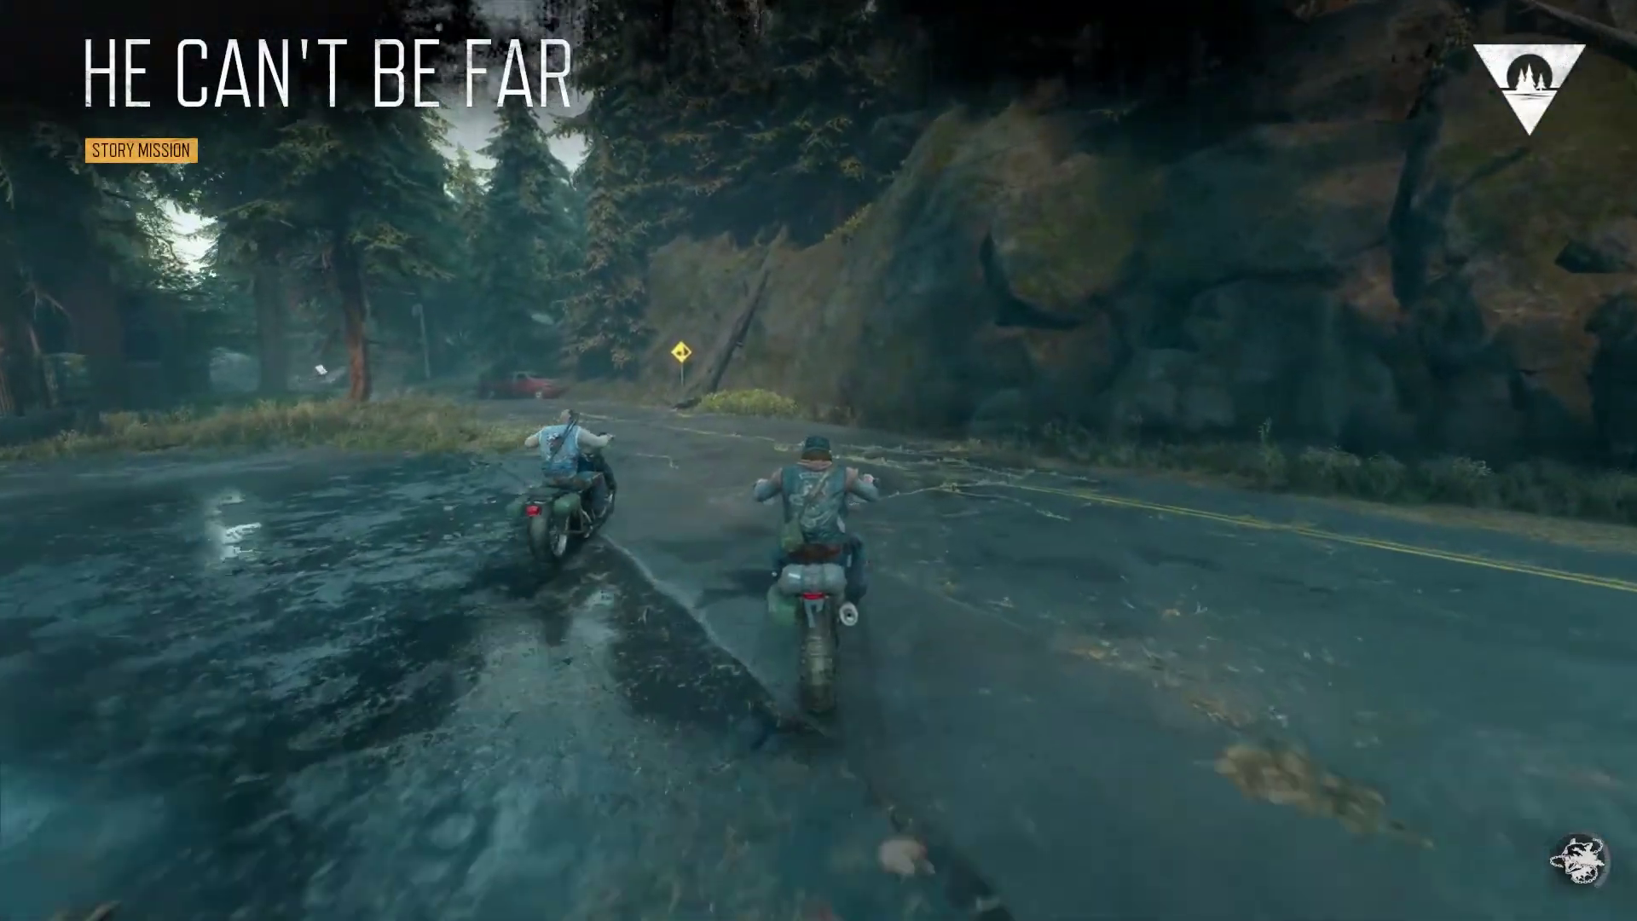
# - Pause Days Gone, view the single He Can't Be Far autosave, then bring up Start
pyautogui.press('Escape')
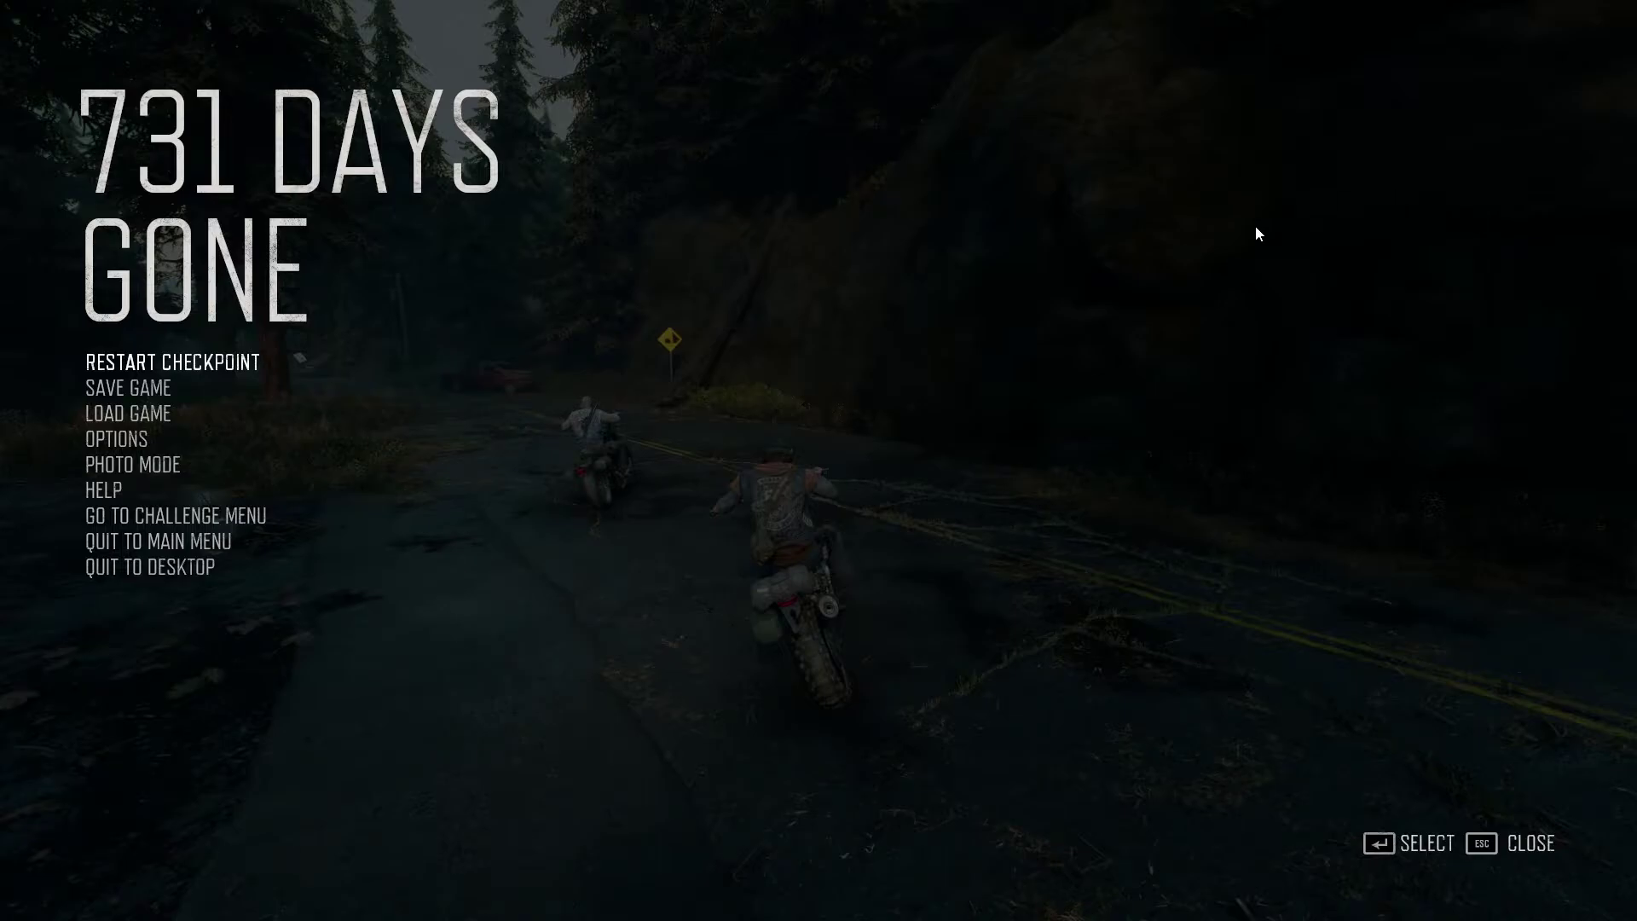
pyautogui.click(133, 418)
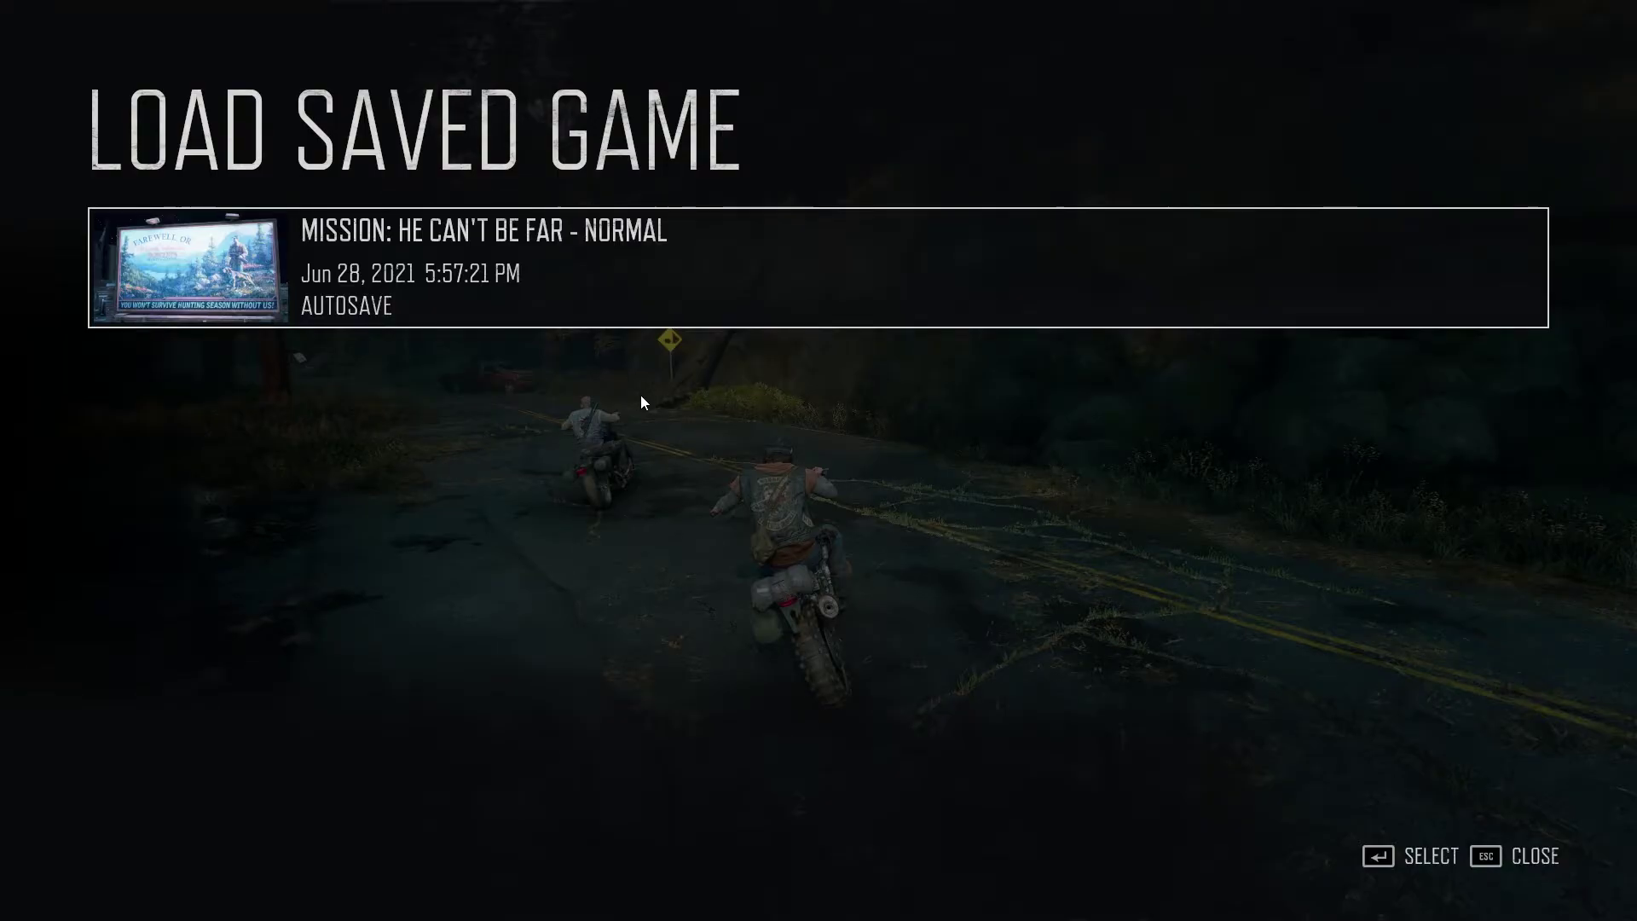
pyautogui.press('super')
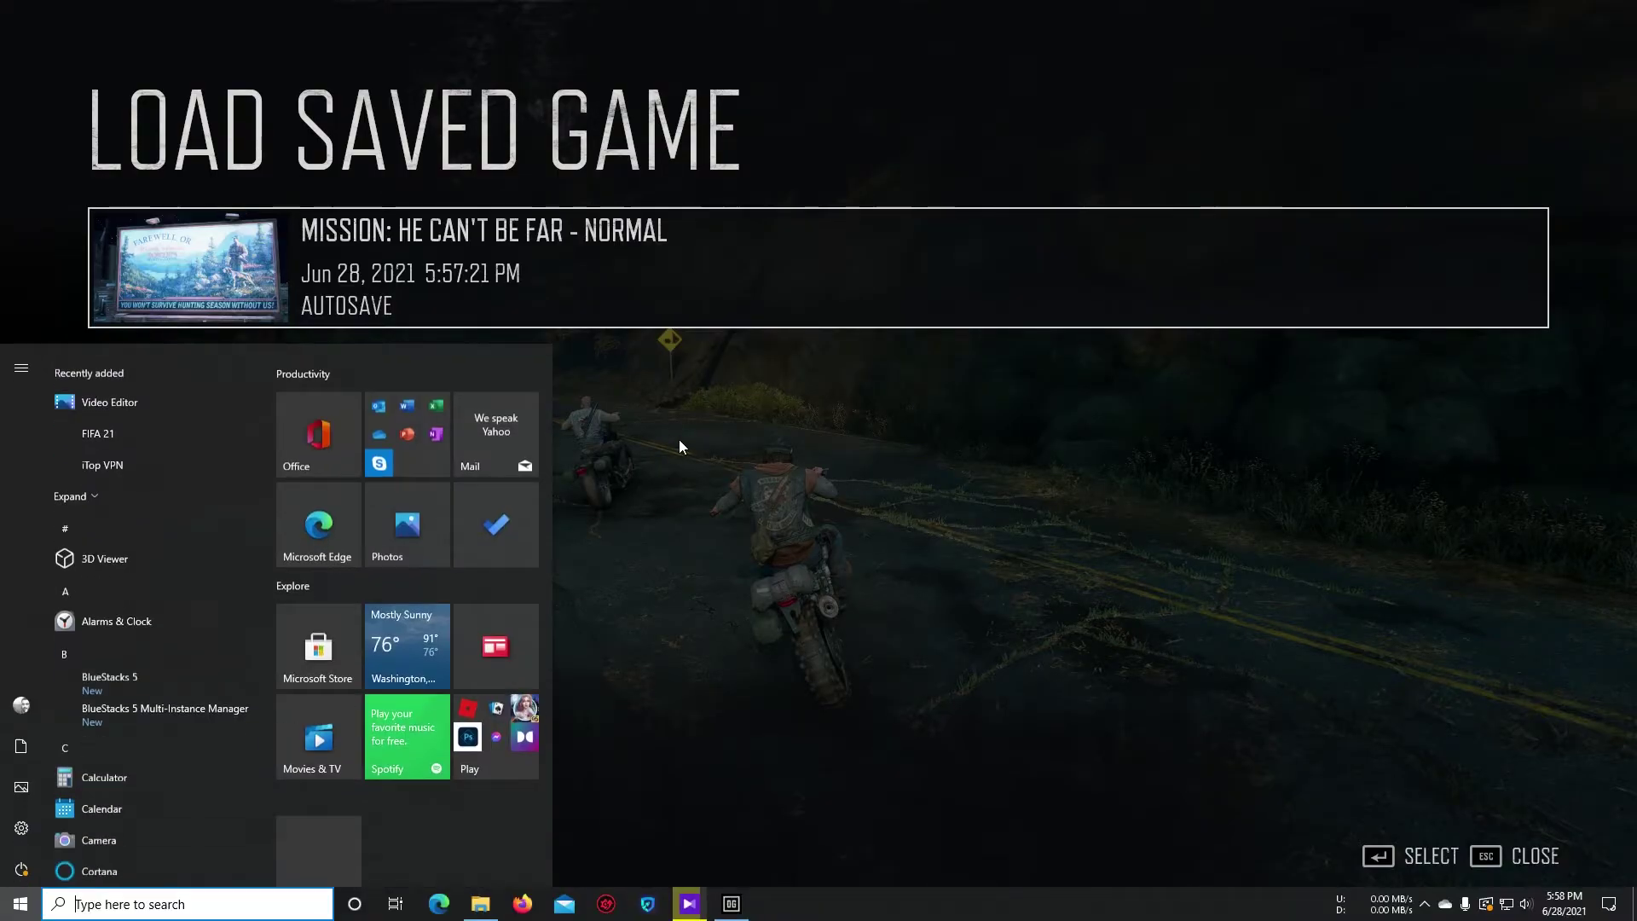
# - Browse from This PC to C:\Users\profile\AppData\Local\BendGame\Saved\account\SaveGames, showing four .sav files
pyautogui.click(492, 905)
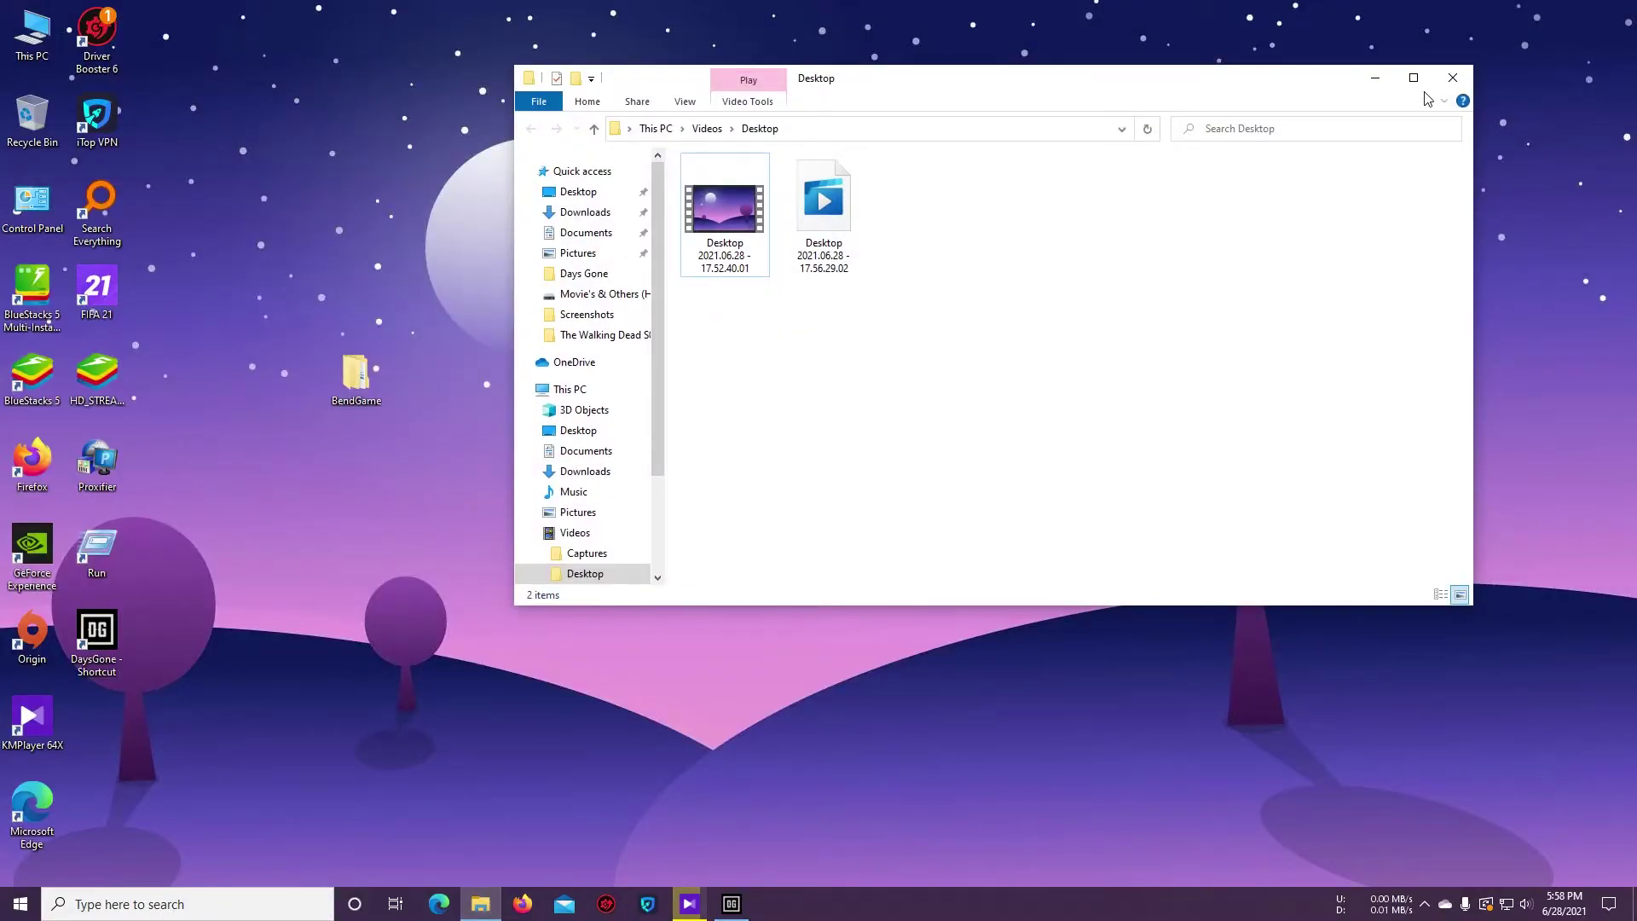
pyautogui.click(1375, 77)
pyautogui.doubleClick(31, 34)
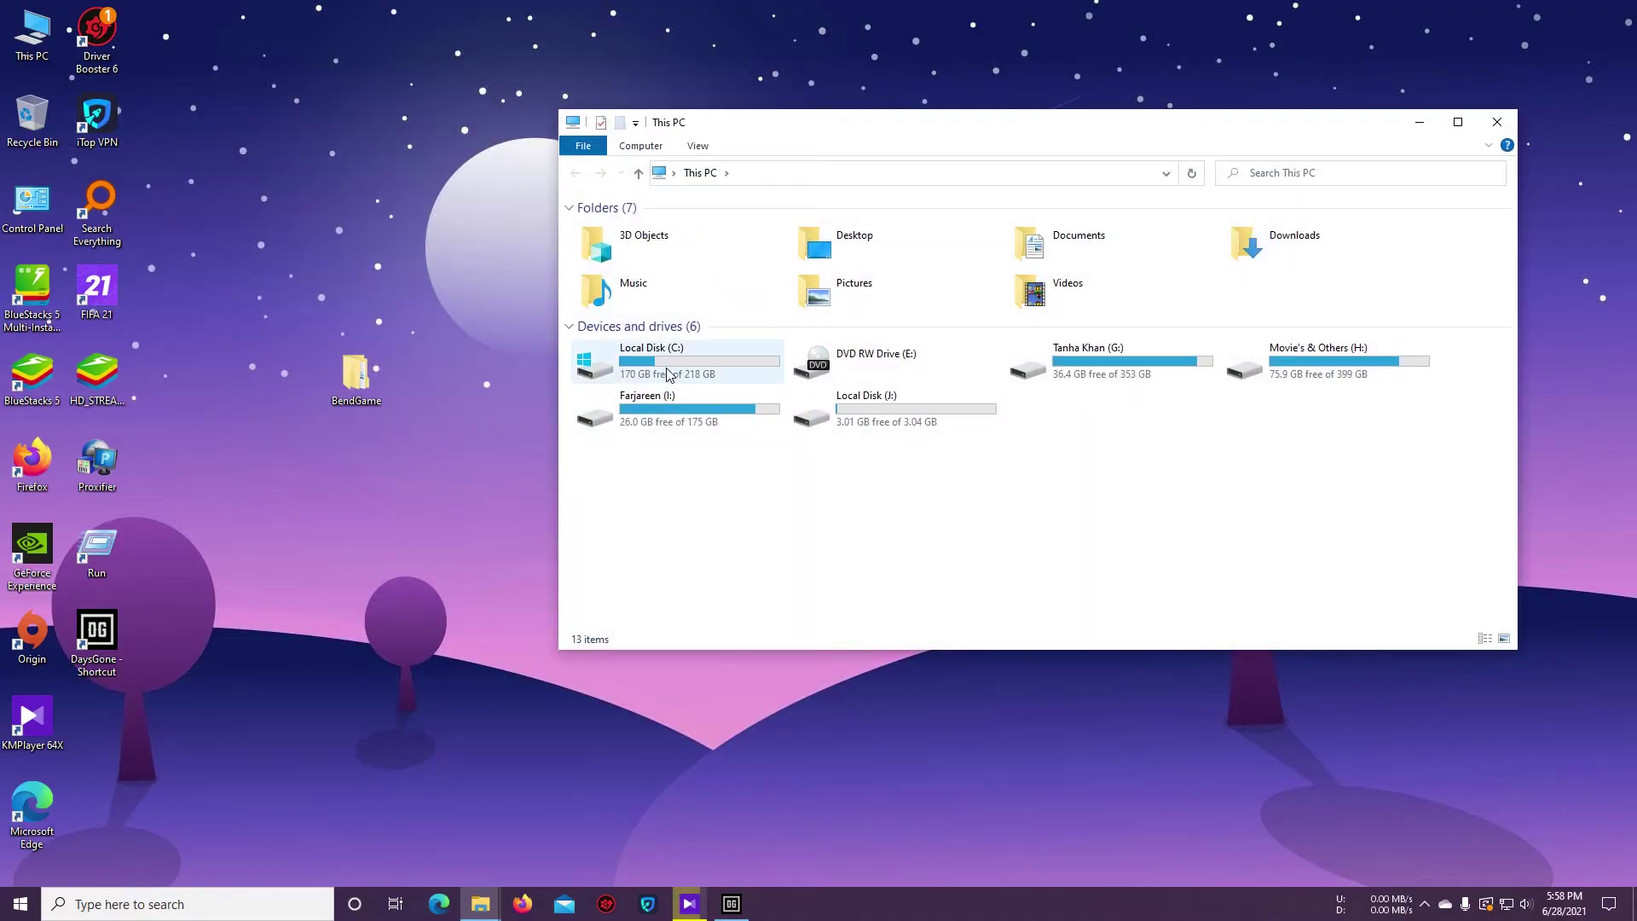
pyautogui.doubleClick(669, 375)
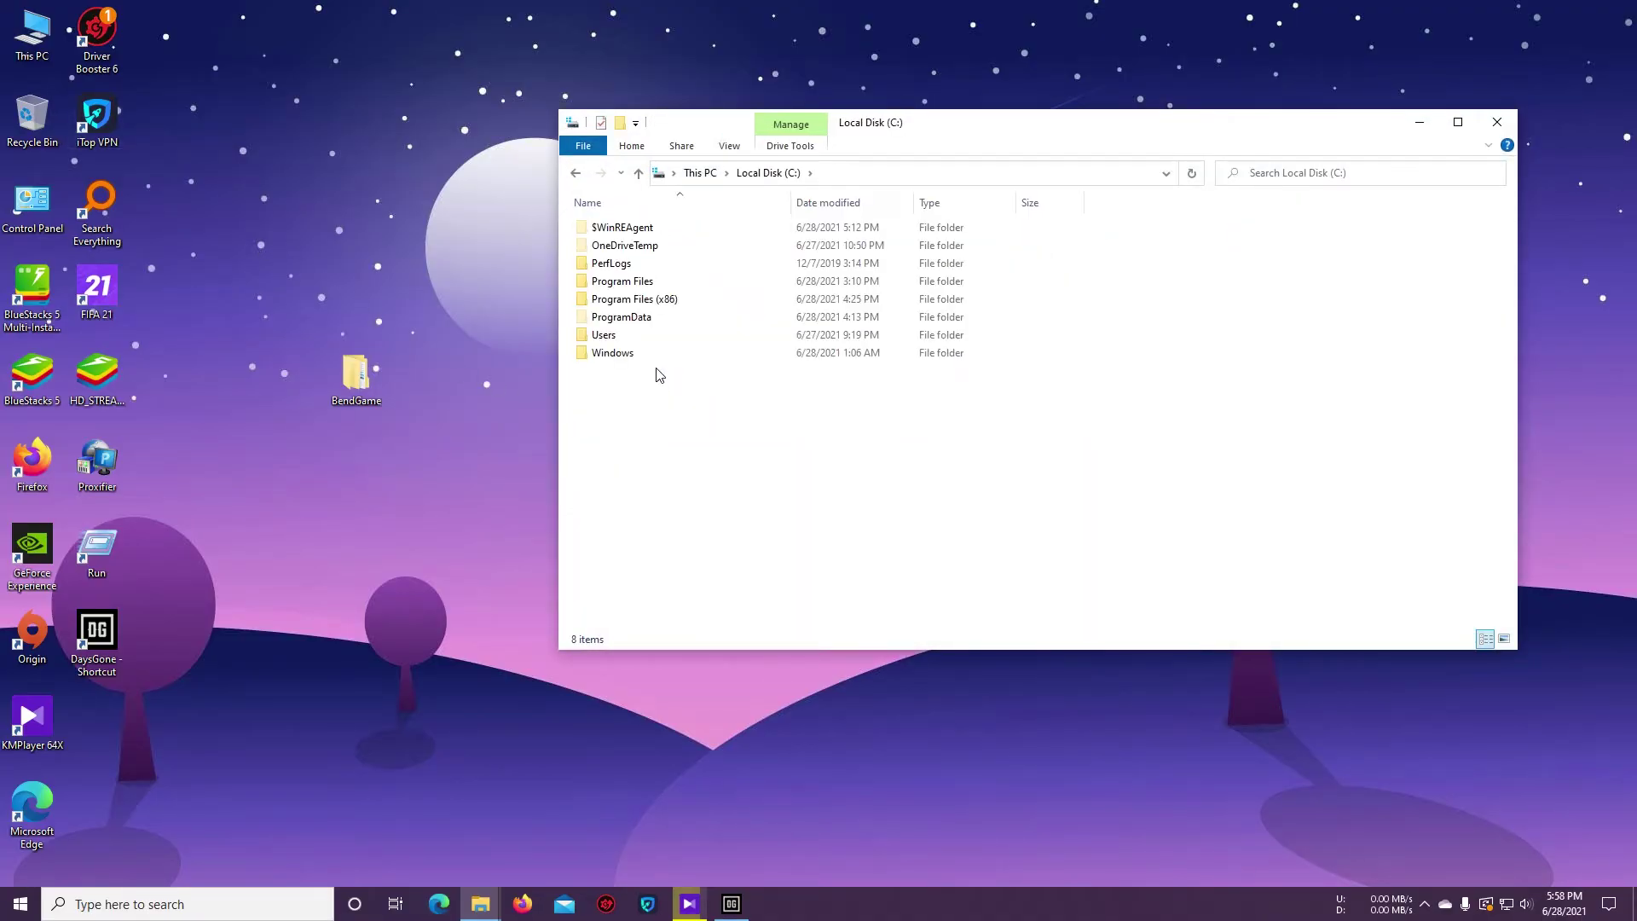
pyautogui.doubleClick(604, 341)
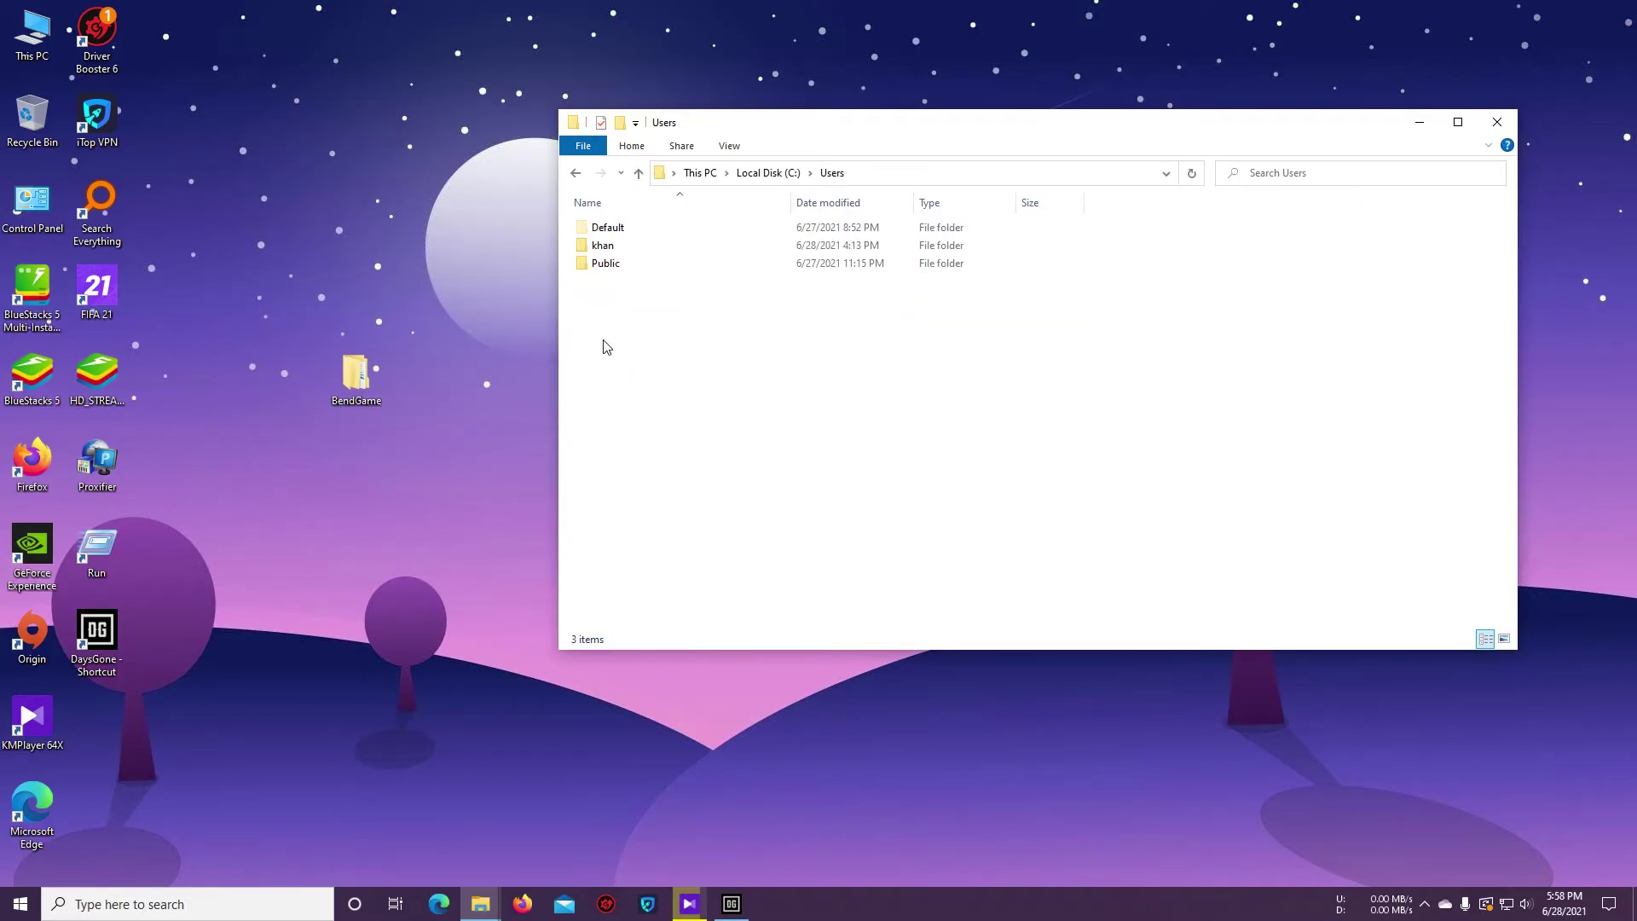
pyautogui.doubleClick(613, 248)
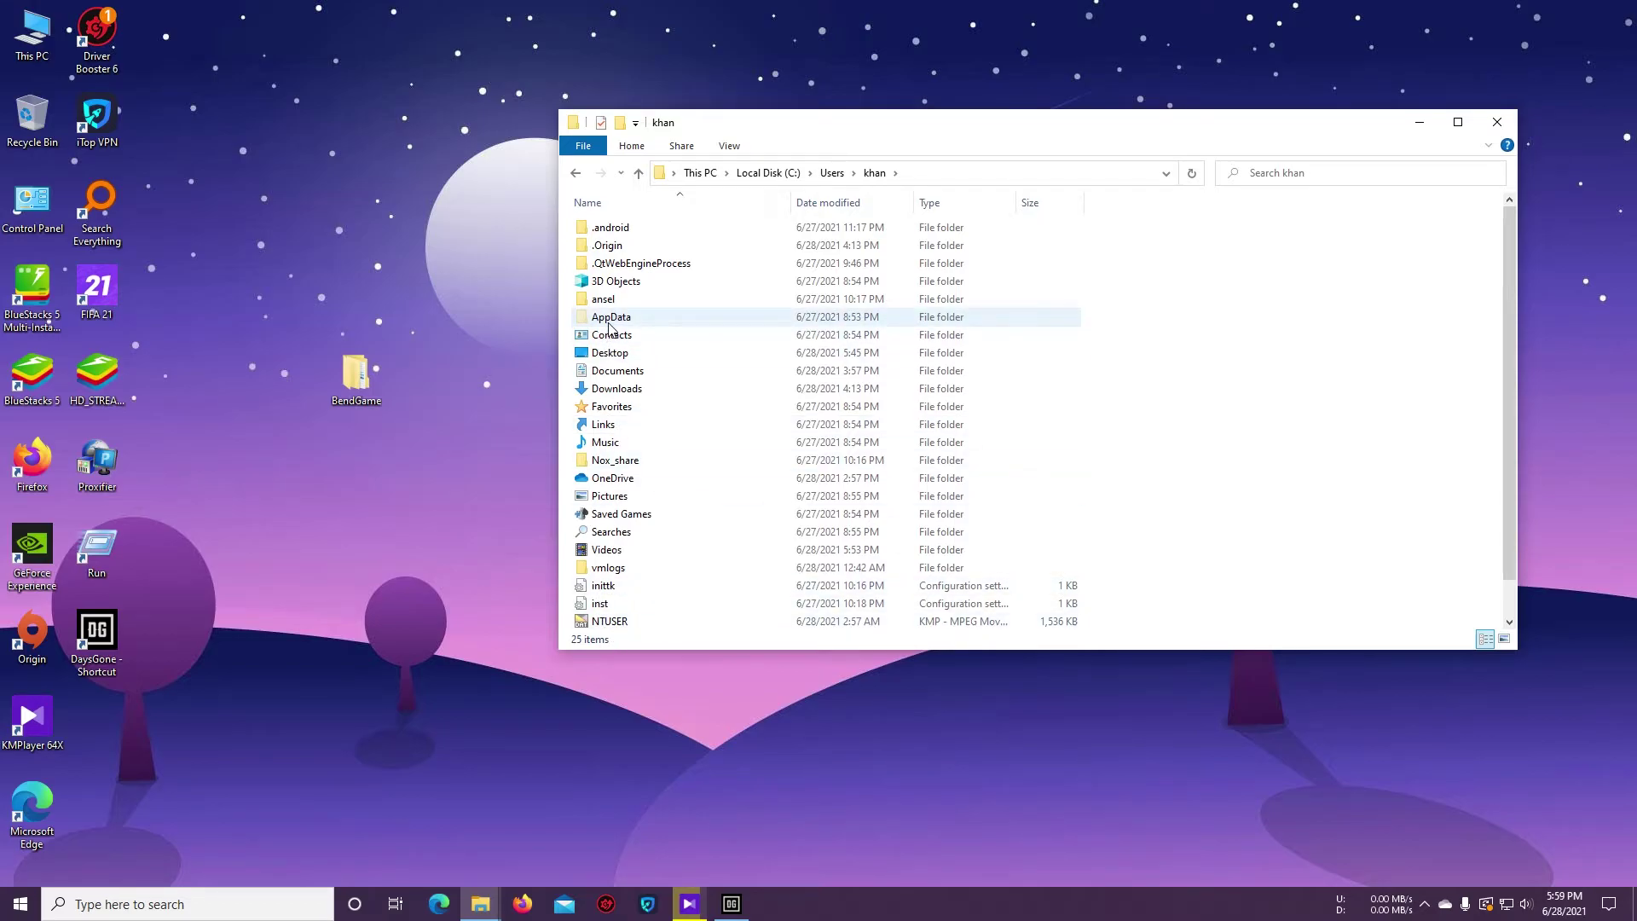
pyautogui.doubleClick(610, 320)
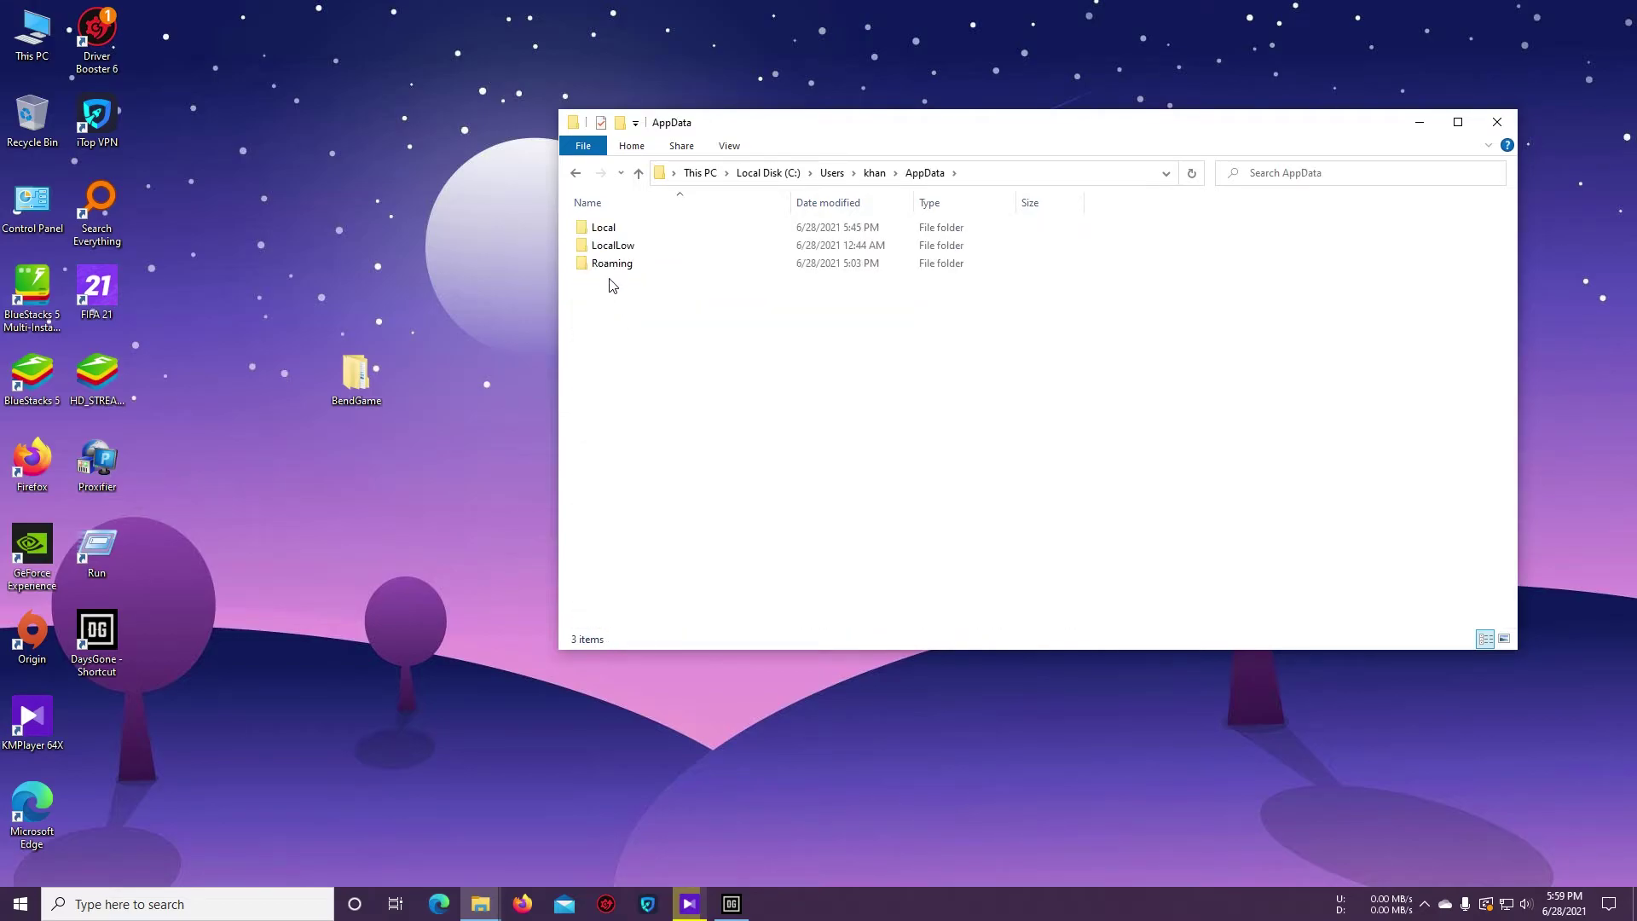
pyautogui.doubleClick(611, 230)
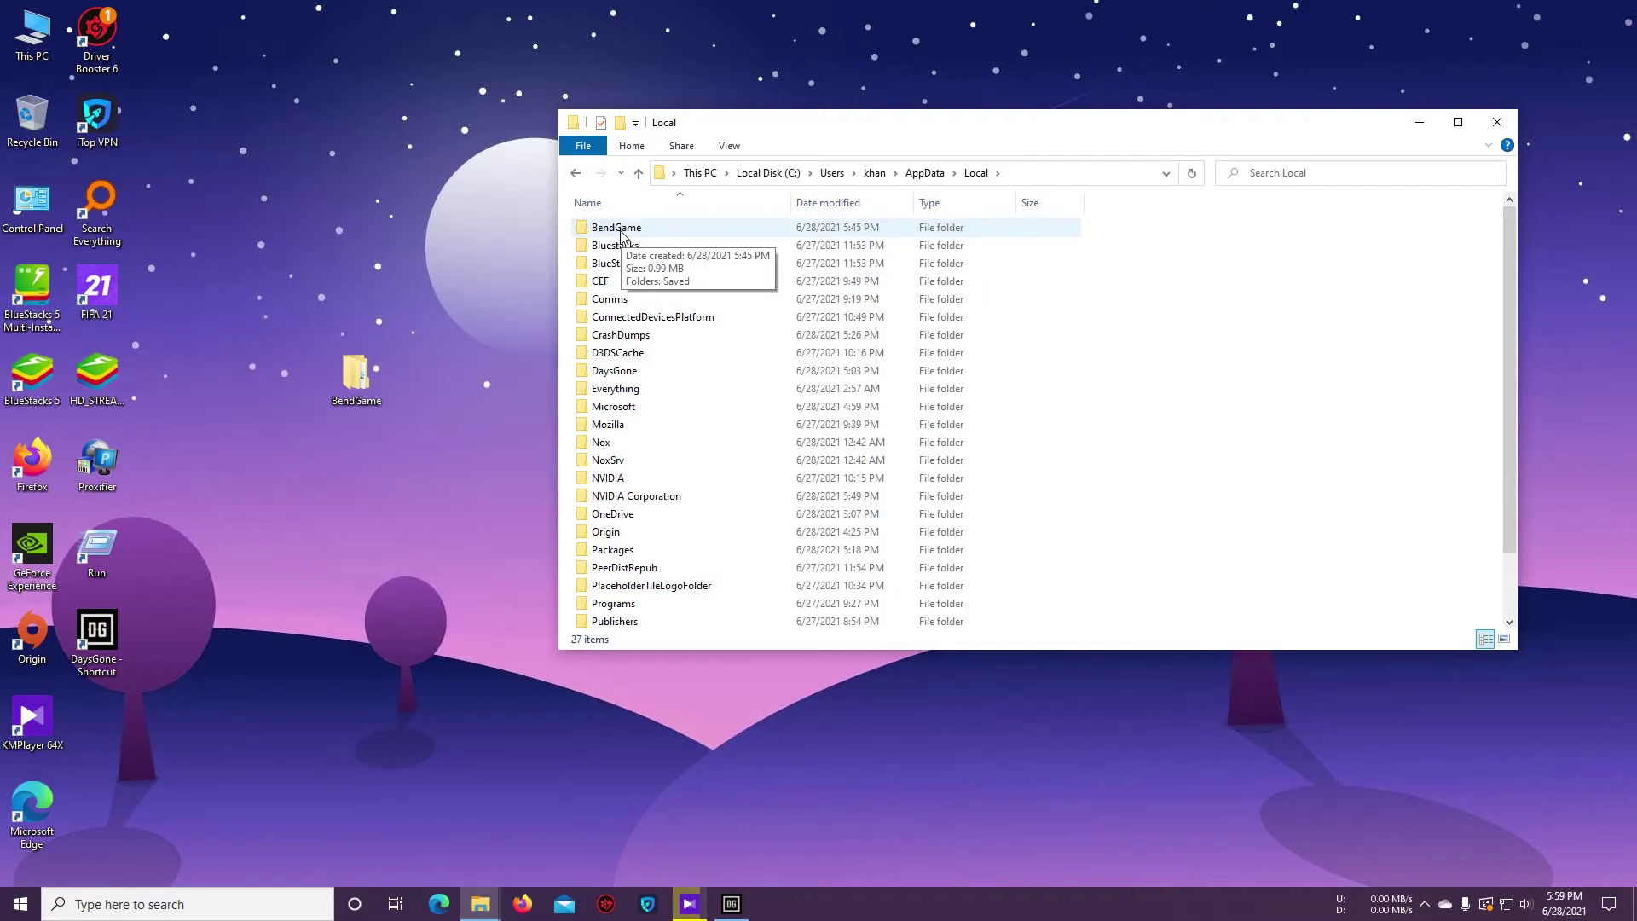
pyautogui.doubleClick(621, 230)
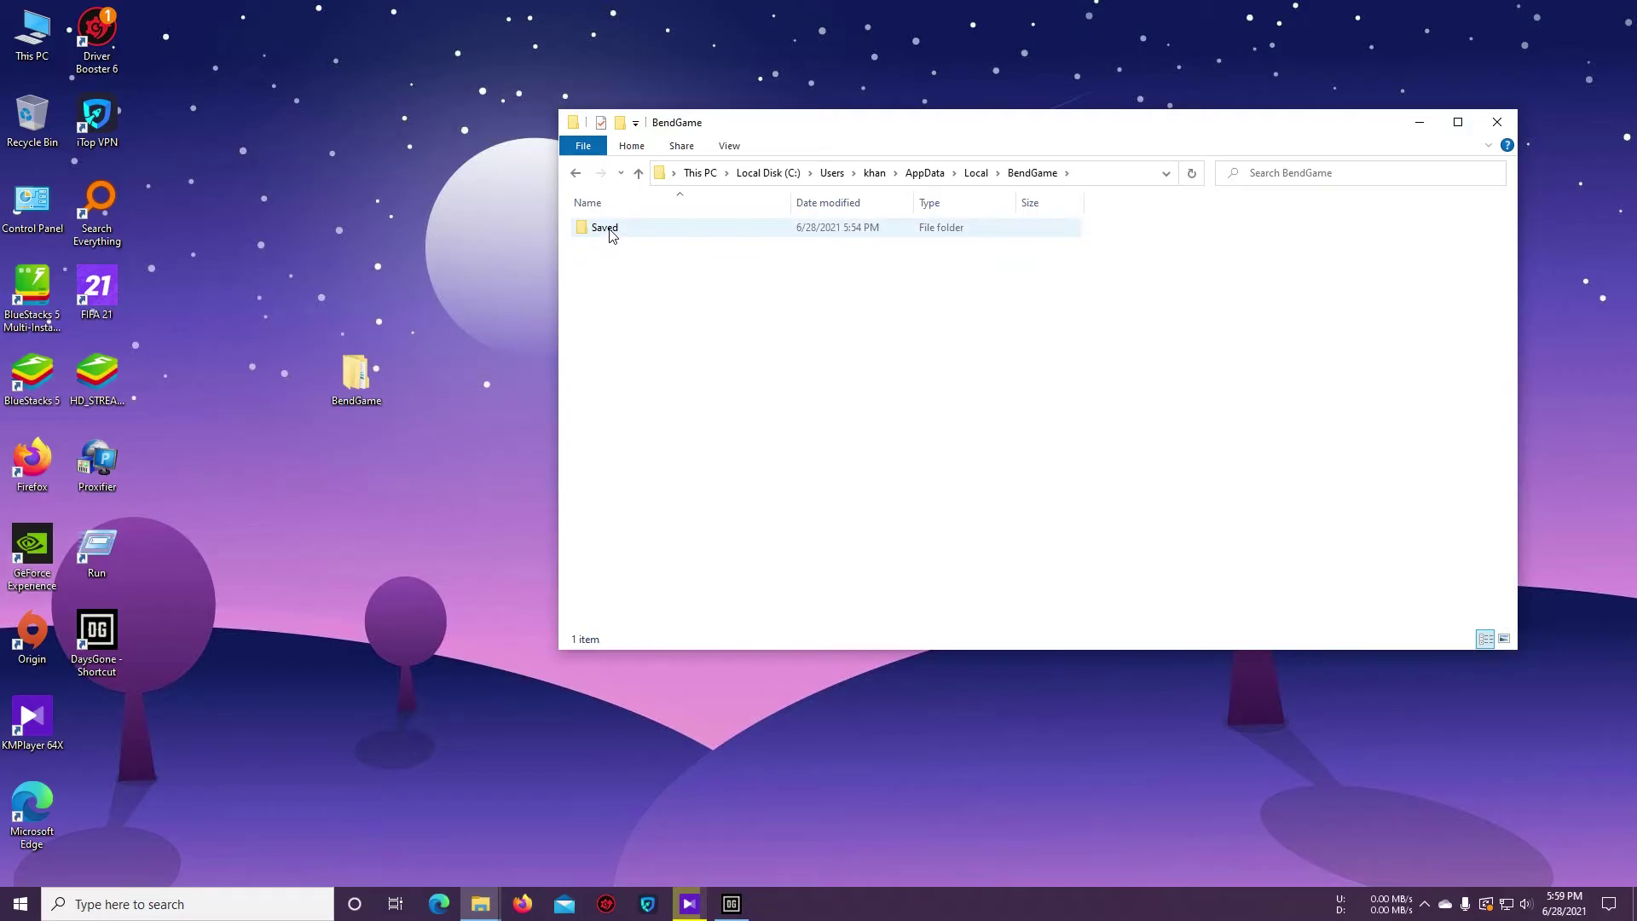
pyautogui.doubleClick(608, 235)
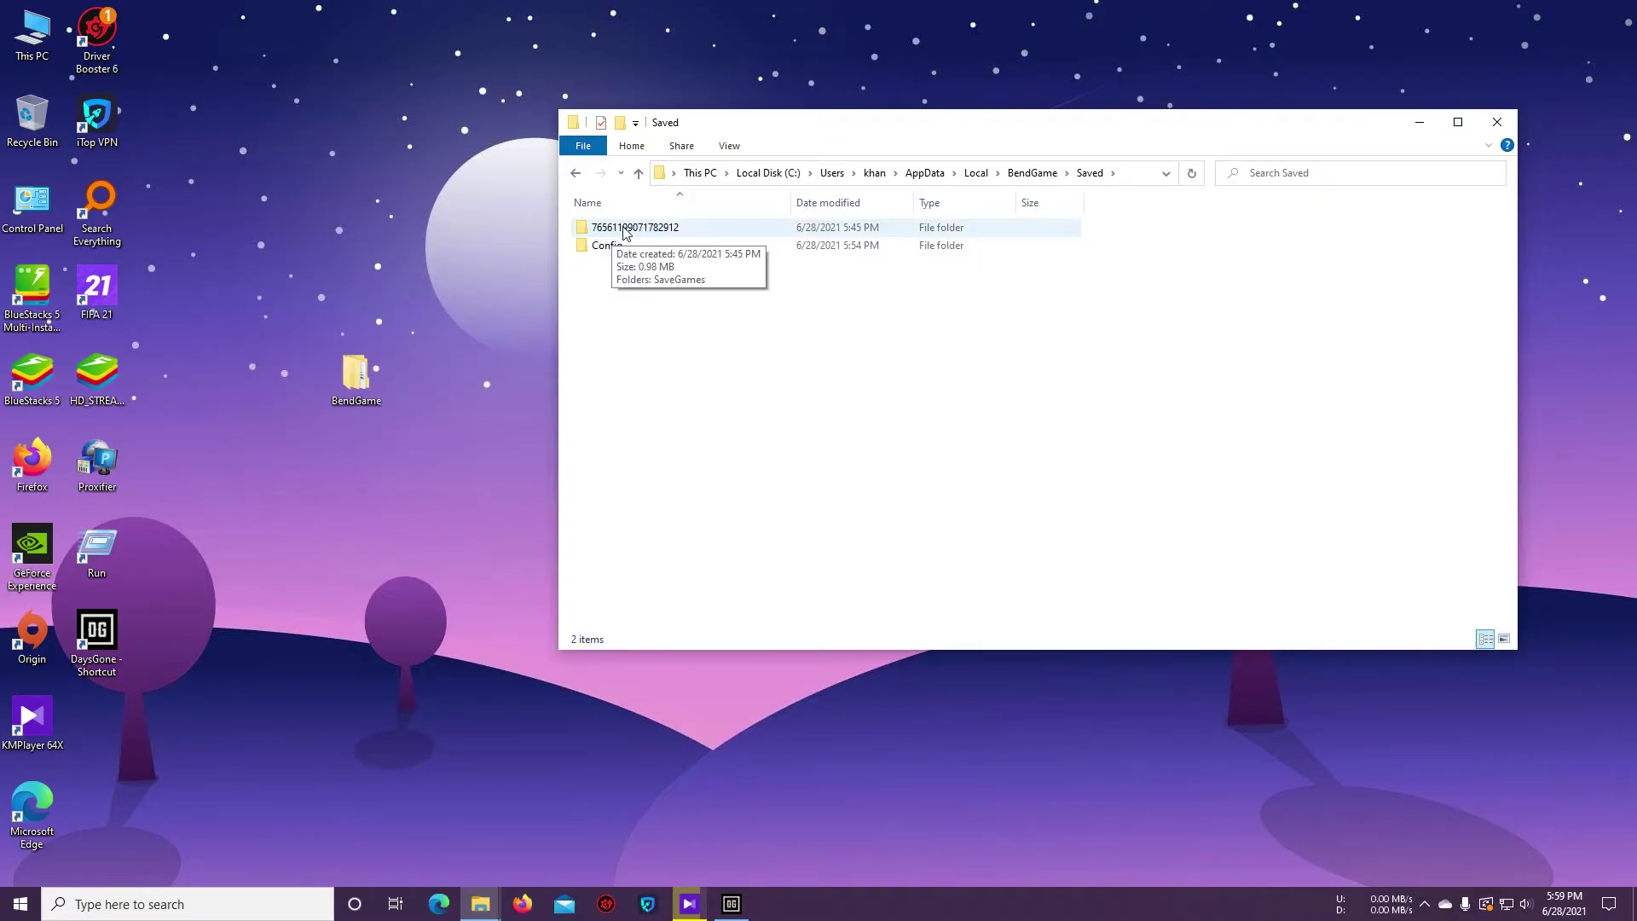
pyautogui.doubleClick(625, 232)
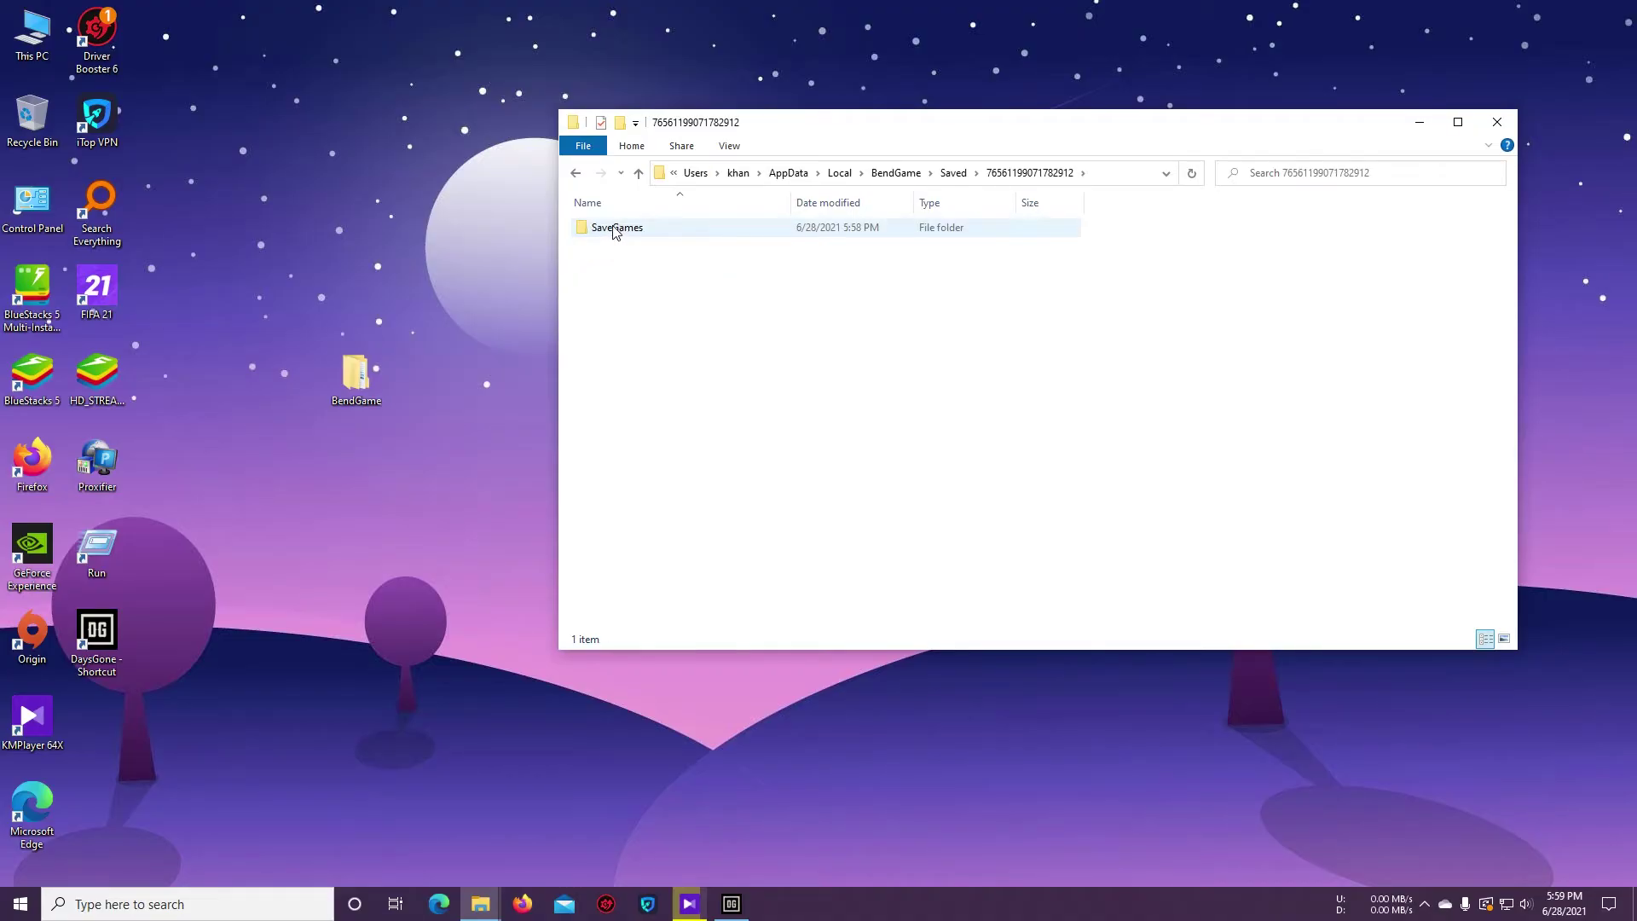
pyautogui.doubleClick(615, 230)
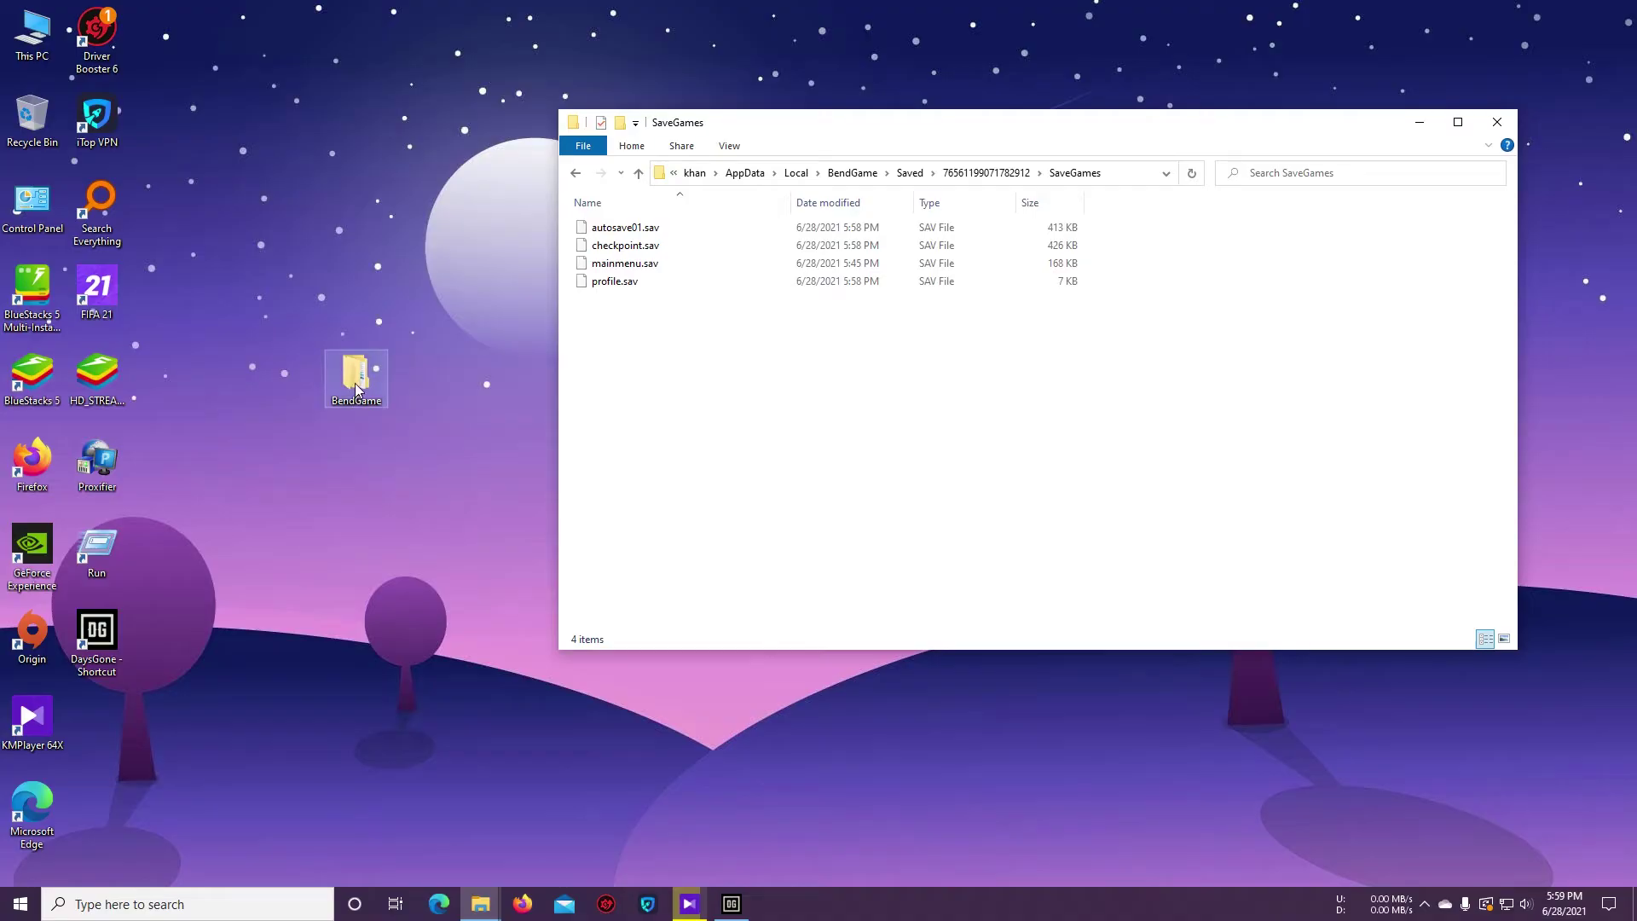
# - Open the backup BendGame folder on the desktop and move its window down-left
pyautogui.moveTo(357, 388); pyautogui.dragTo(298, 383)
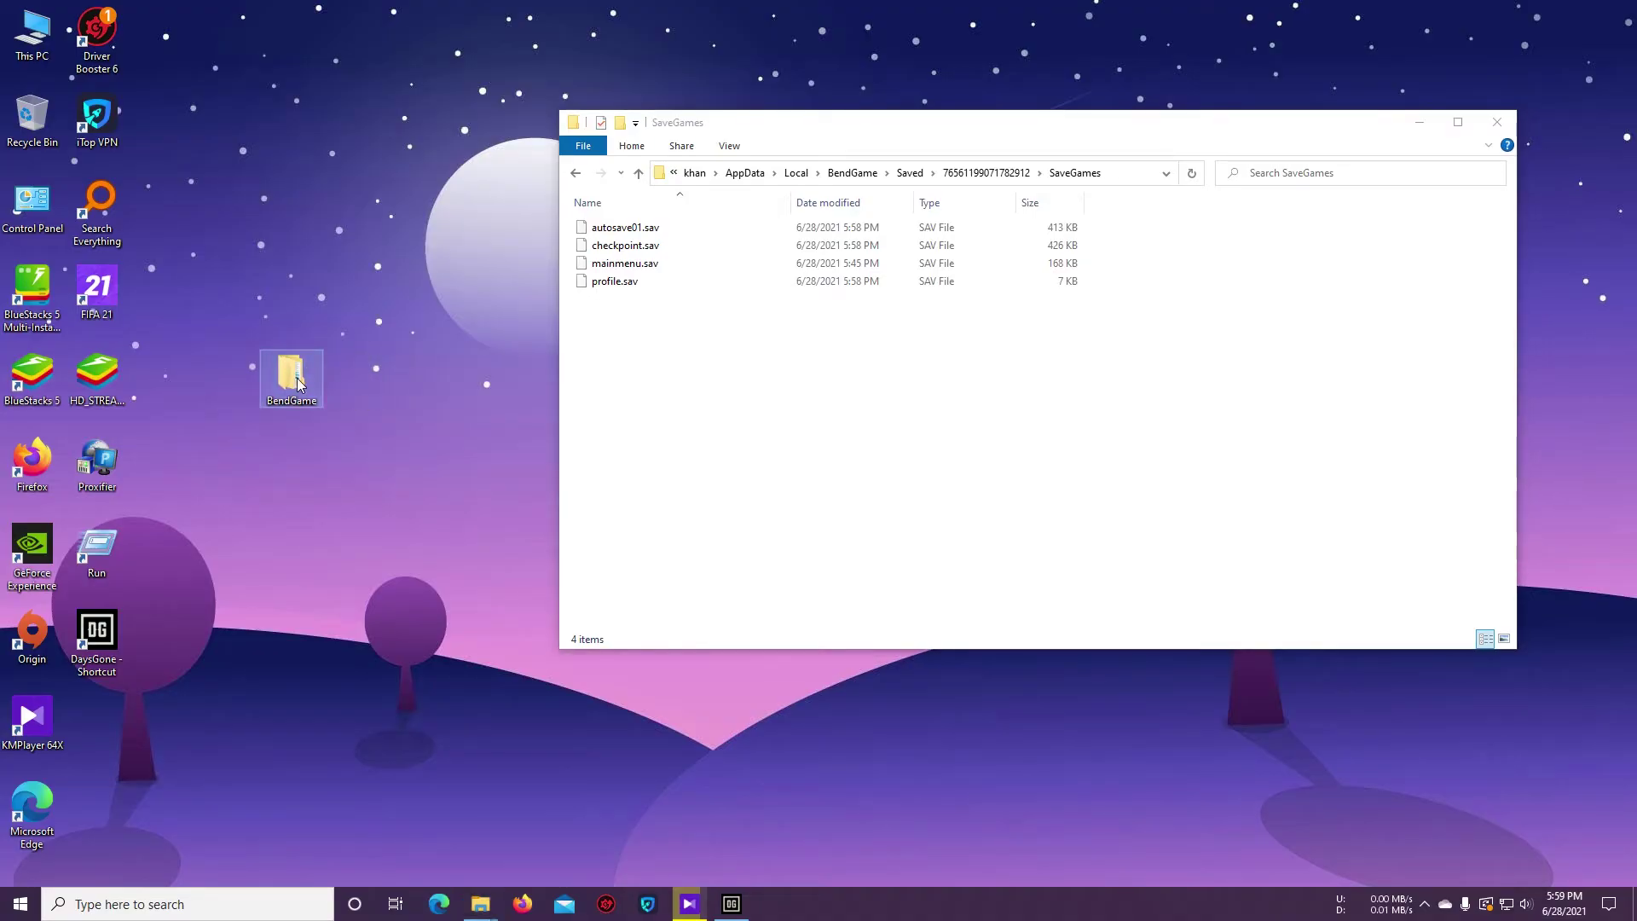
pyautogui.doubleClick(298, 383)
pyautogui.moveTo(878, 157); pyautogui.dragTo(622, 393)
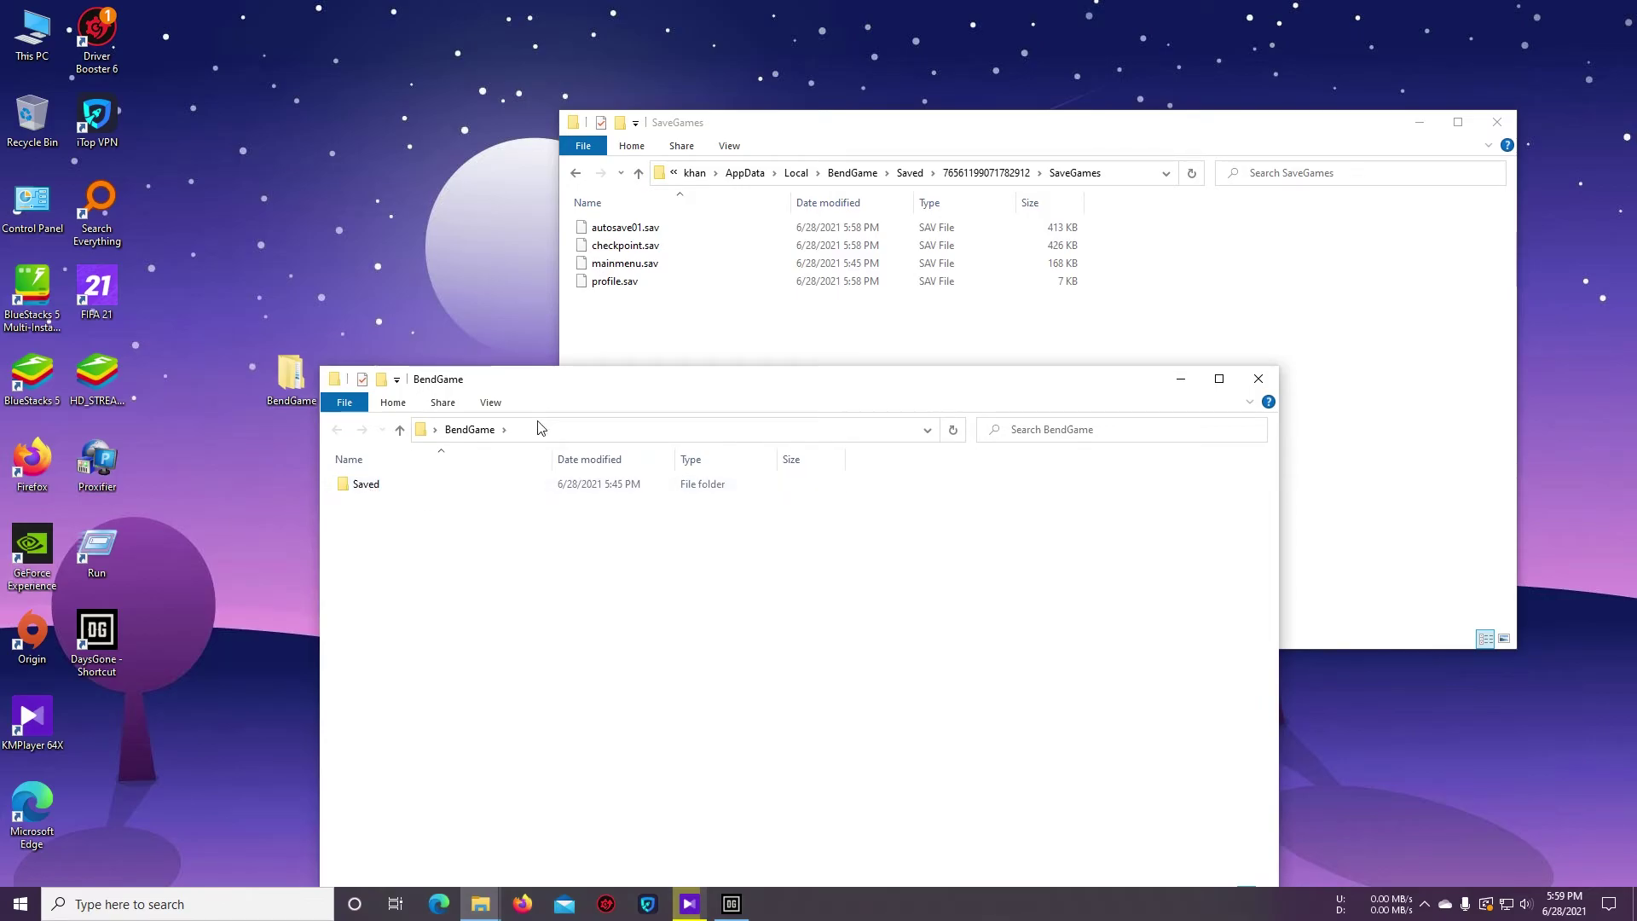
pyautogui.moveTo(945, 381); pyautogui.dragTo(826, 426)
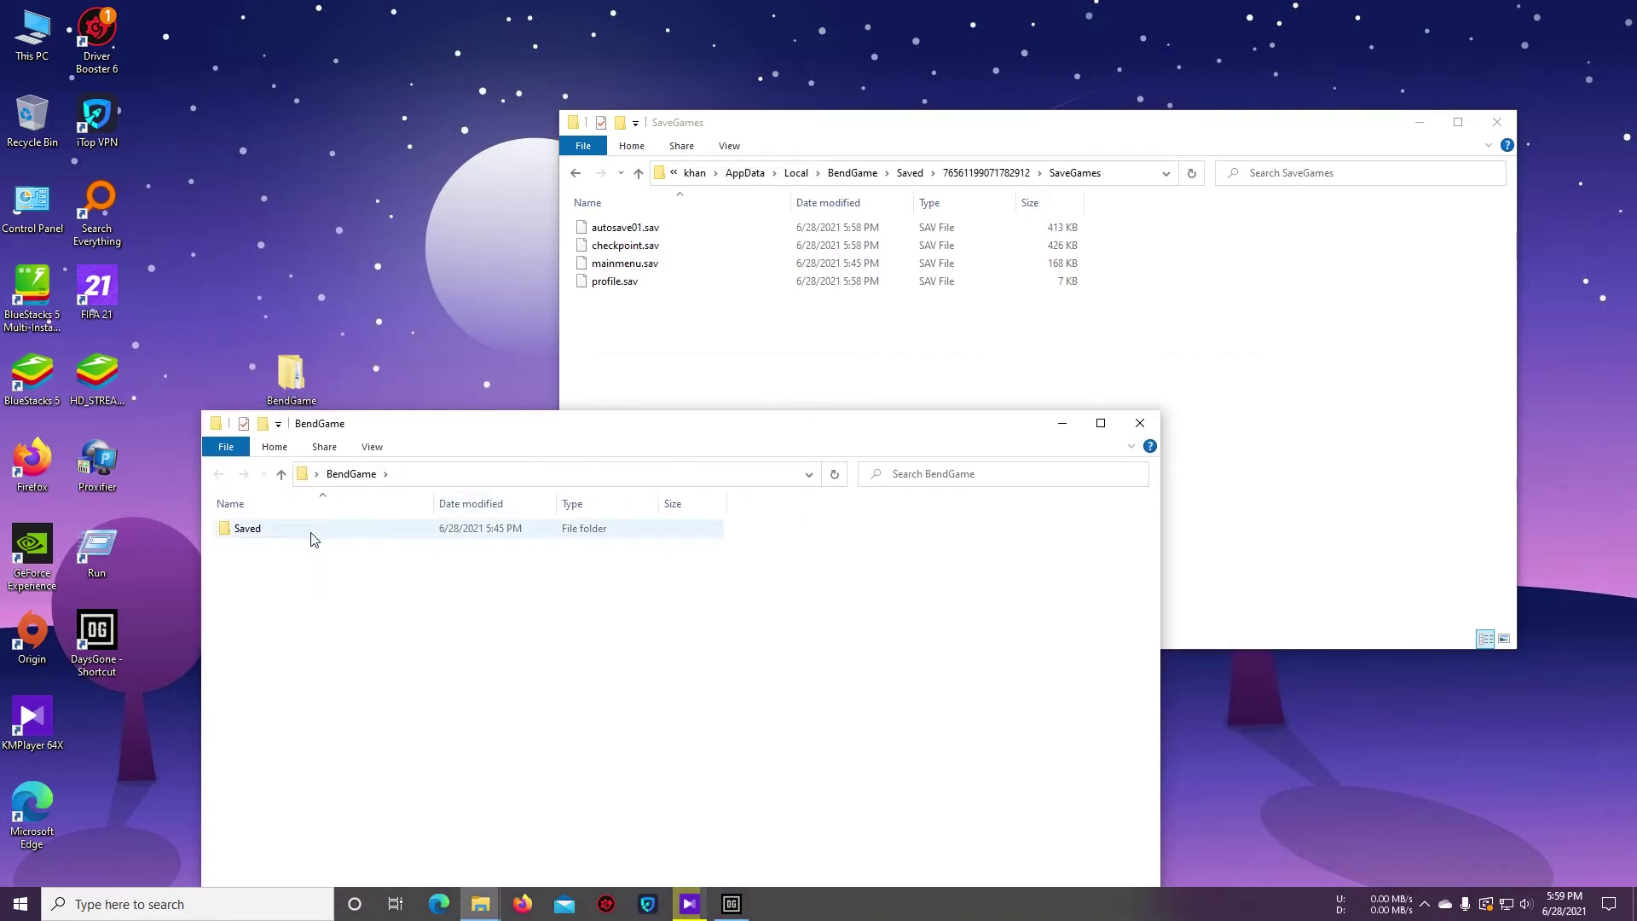
# - Go into the backup's Saved > account > SaveGames folder and select all ten .sav files
pyautogui.doubleClick(247, 531)
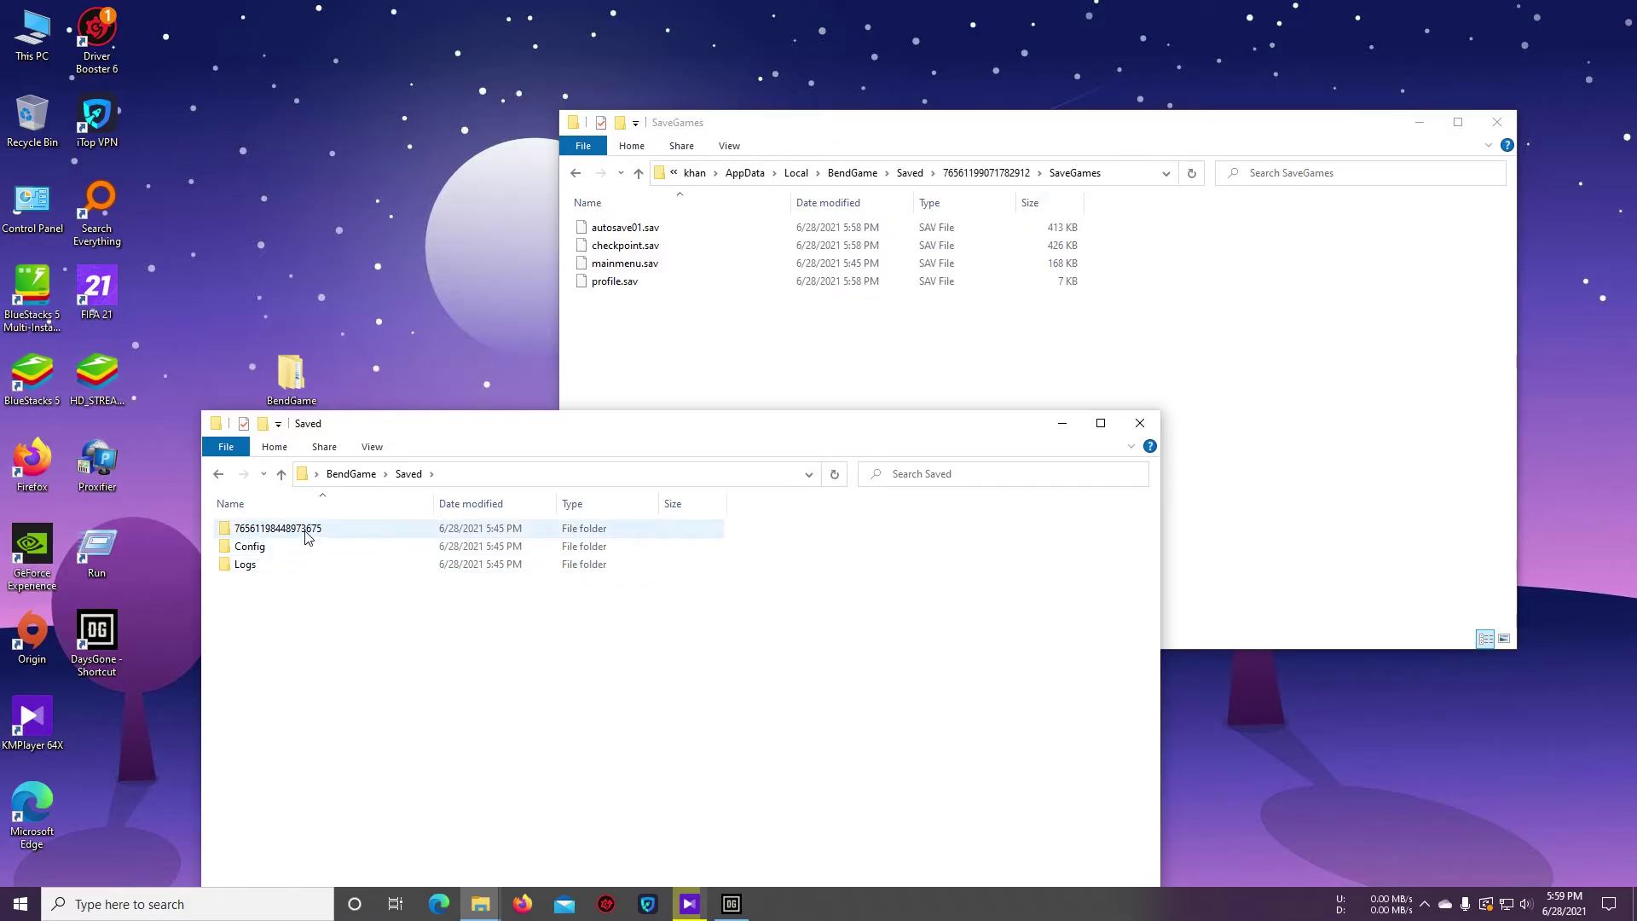
pyautogui.doubleClick(307, 530)
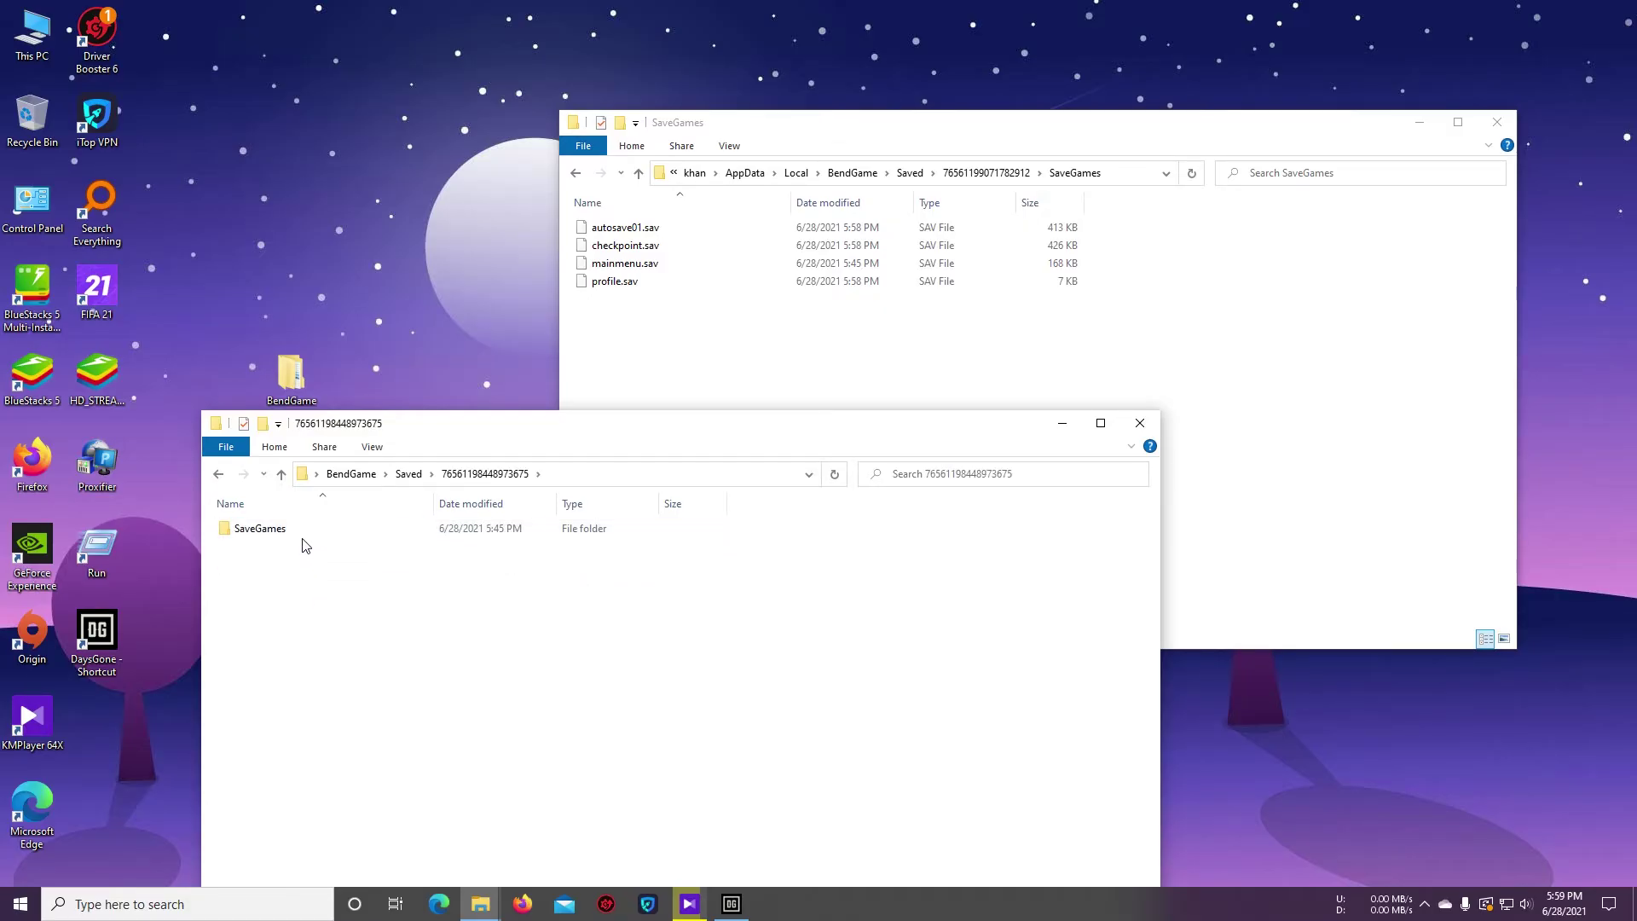
pyautogui.click(280, 530)
pyautogui.doubleClick(281, 529)
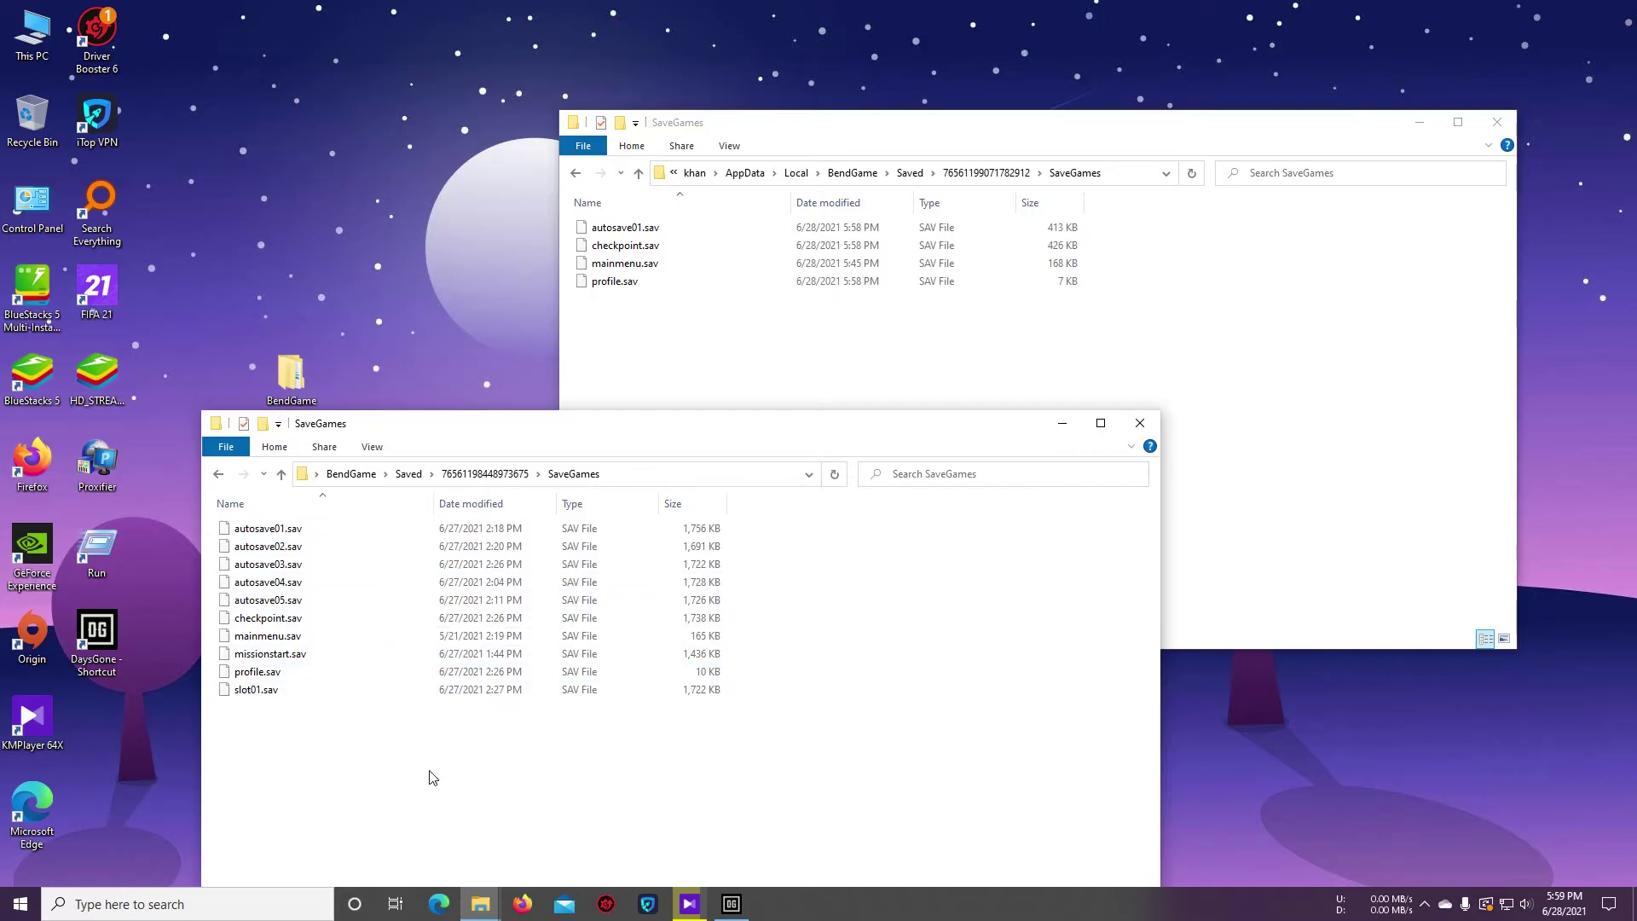
pyautogui.moveTo(429, 774); pyautogui.dragTo(297, 531)
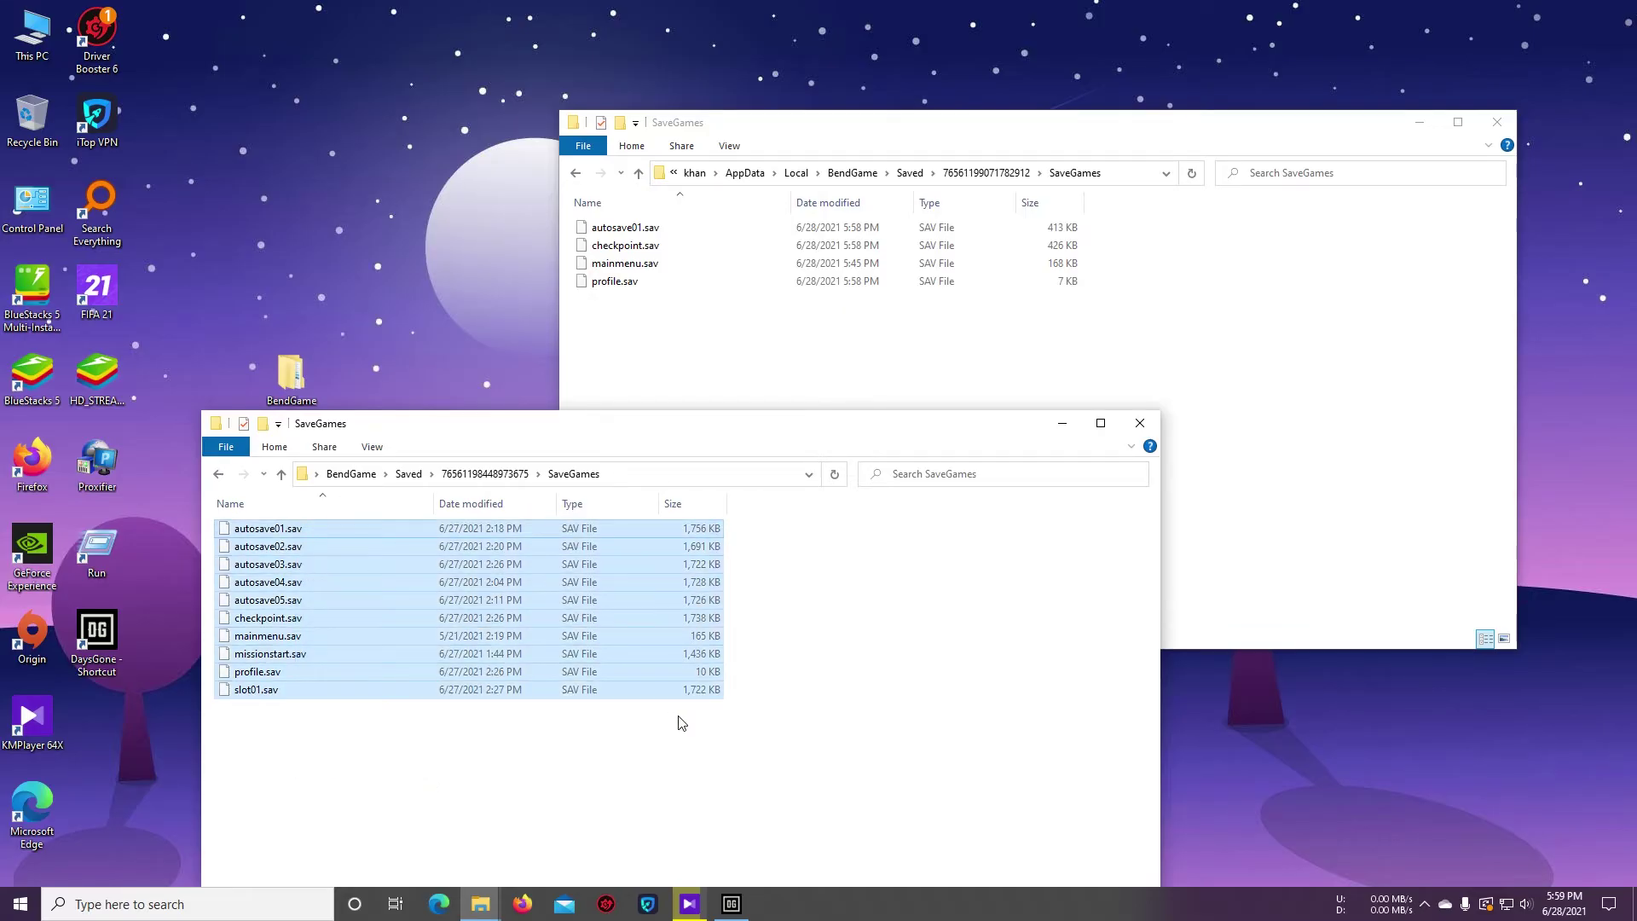
# - Copy the ten backup saves into the game's SaveGames folder, replacing the existing files
pyautogui.rightClick(558, 640)
pyautogui.click(631, 545)
pyautogui.click(1070, 336)
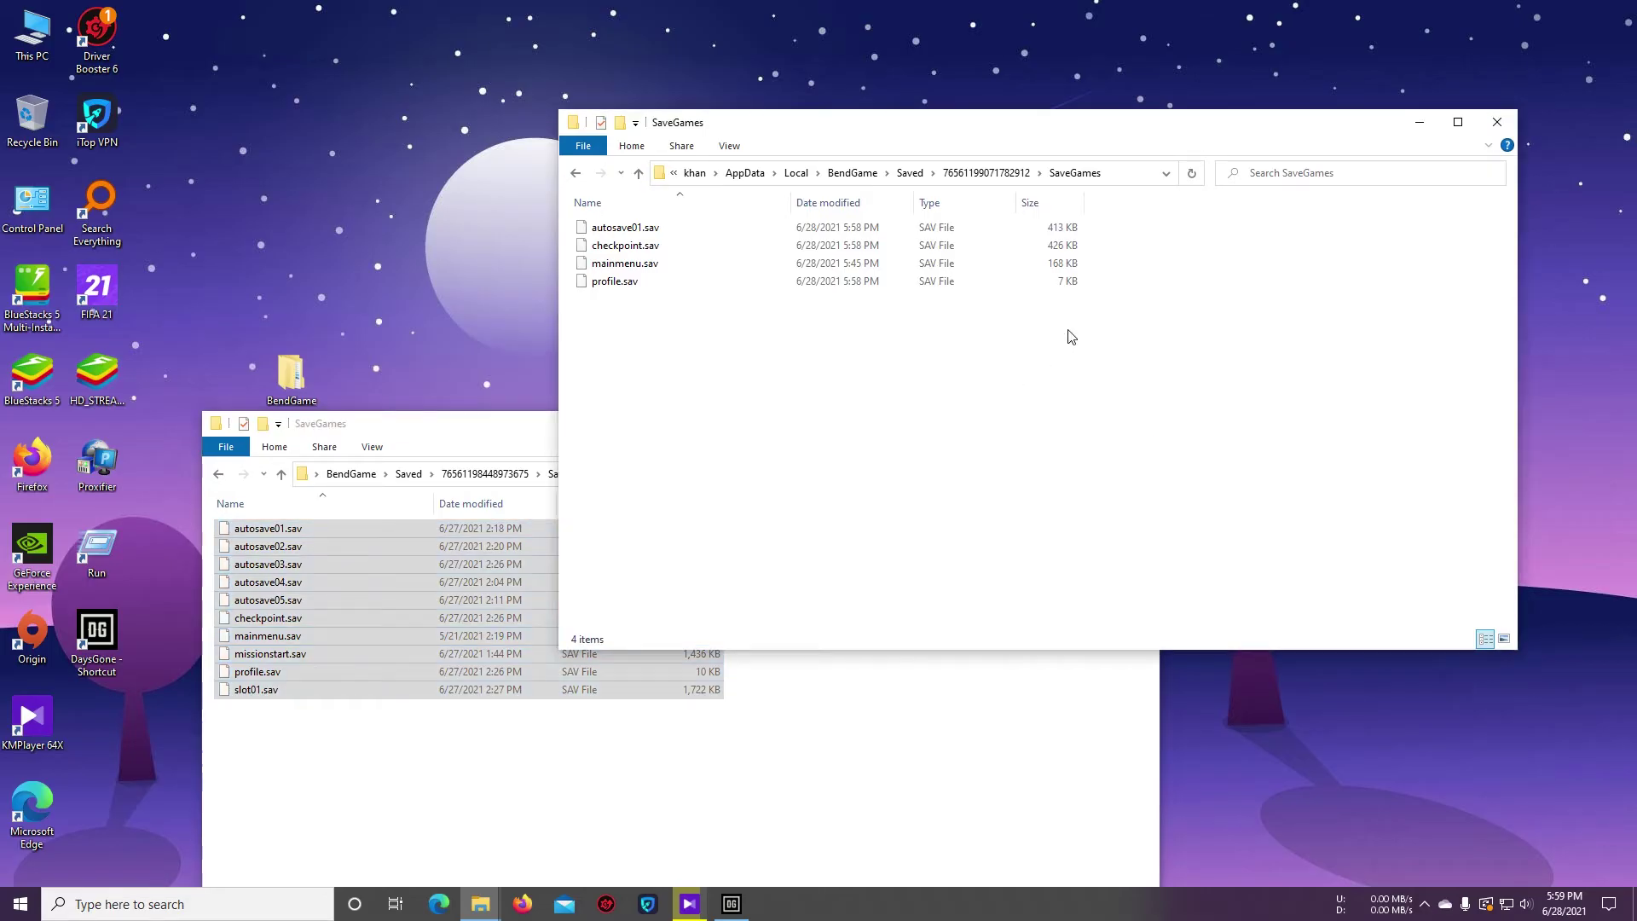
pyautogui.rightClick(766, 376)
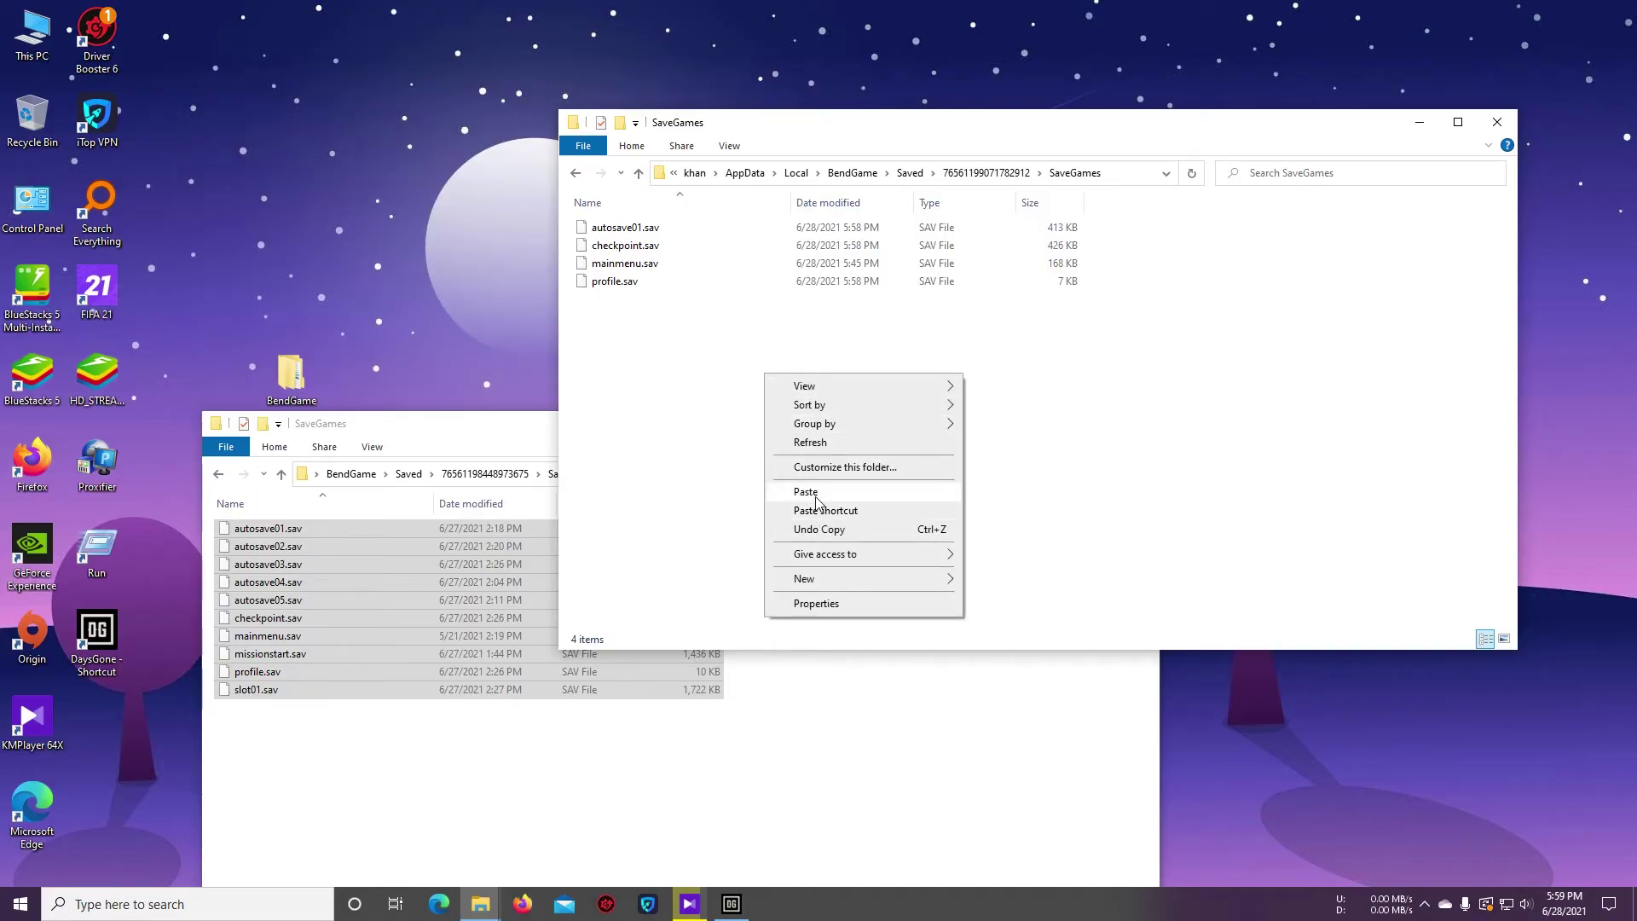
pyautogui.click(816, 494)
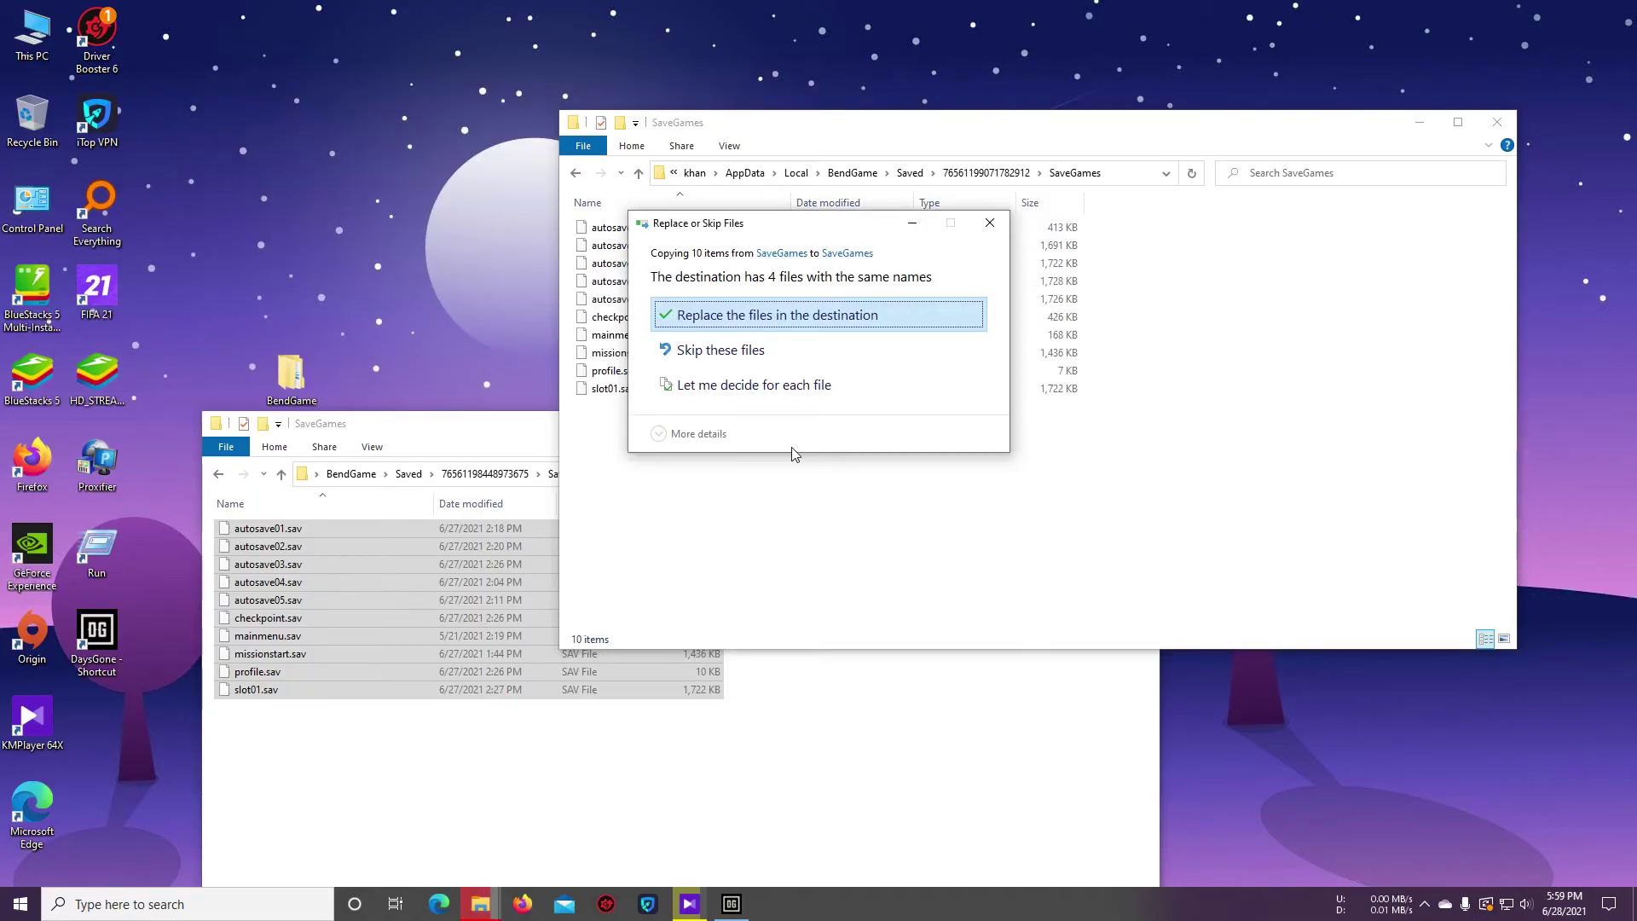
pyautogui.click(745, 323)
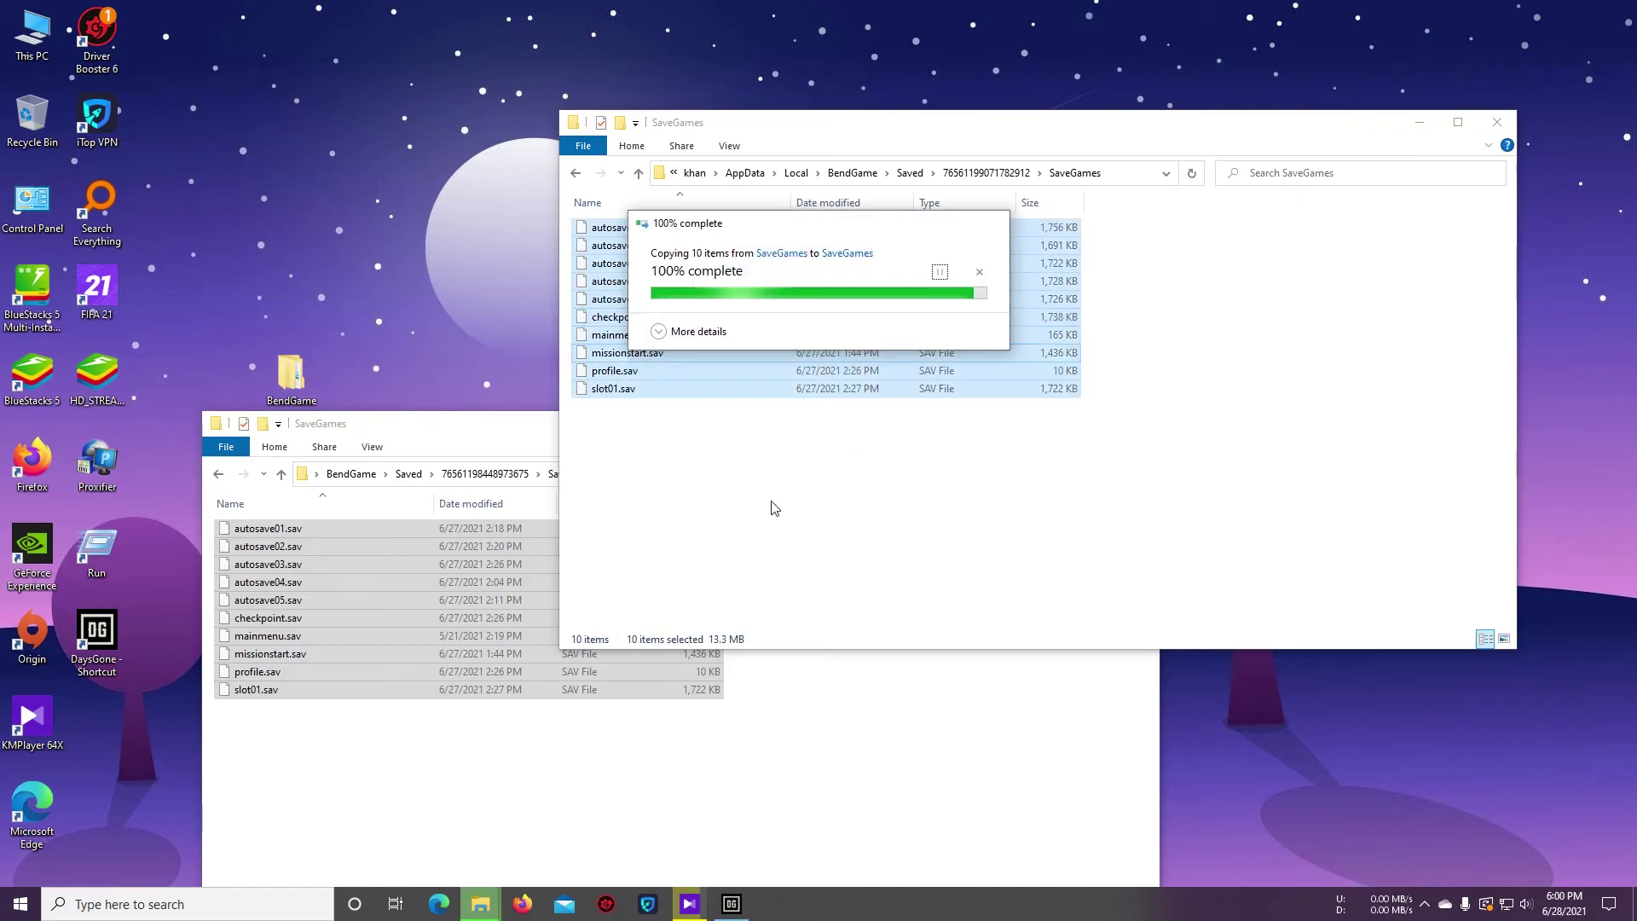
# - Clear the selection and minimize the backup folder window
pyautogui.click(665, 499)
pyautogui.click(503, 443)
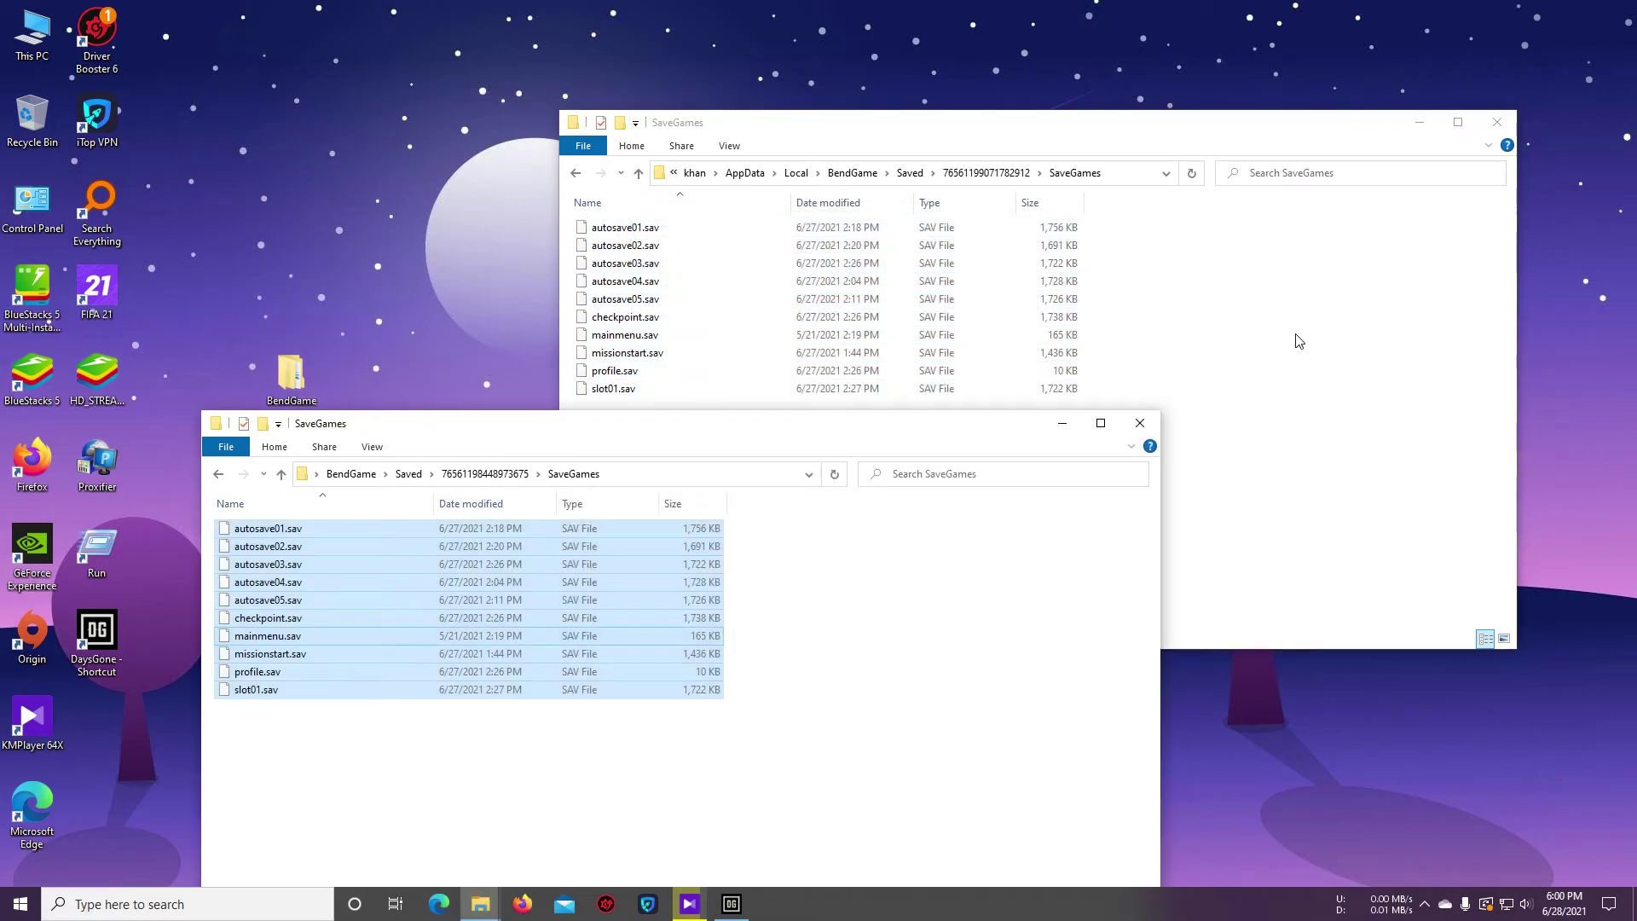
pyautogui.click(1066, 429)
# - Back in Days Gone, reopen the saved-game list and load the Jun 27 I Don't Have a Pic autosave
pyautogui.click(1420, 121)
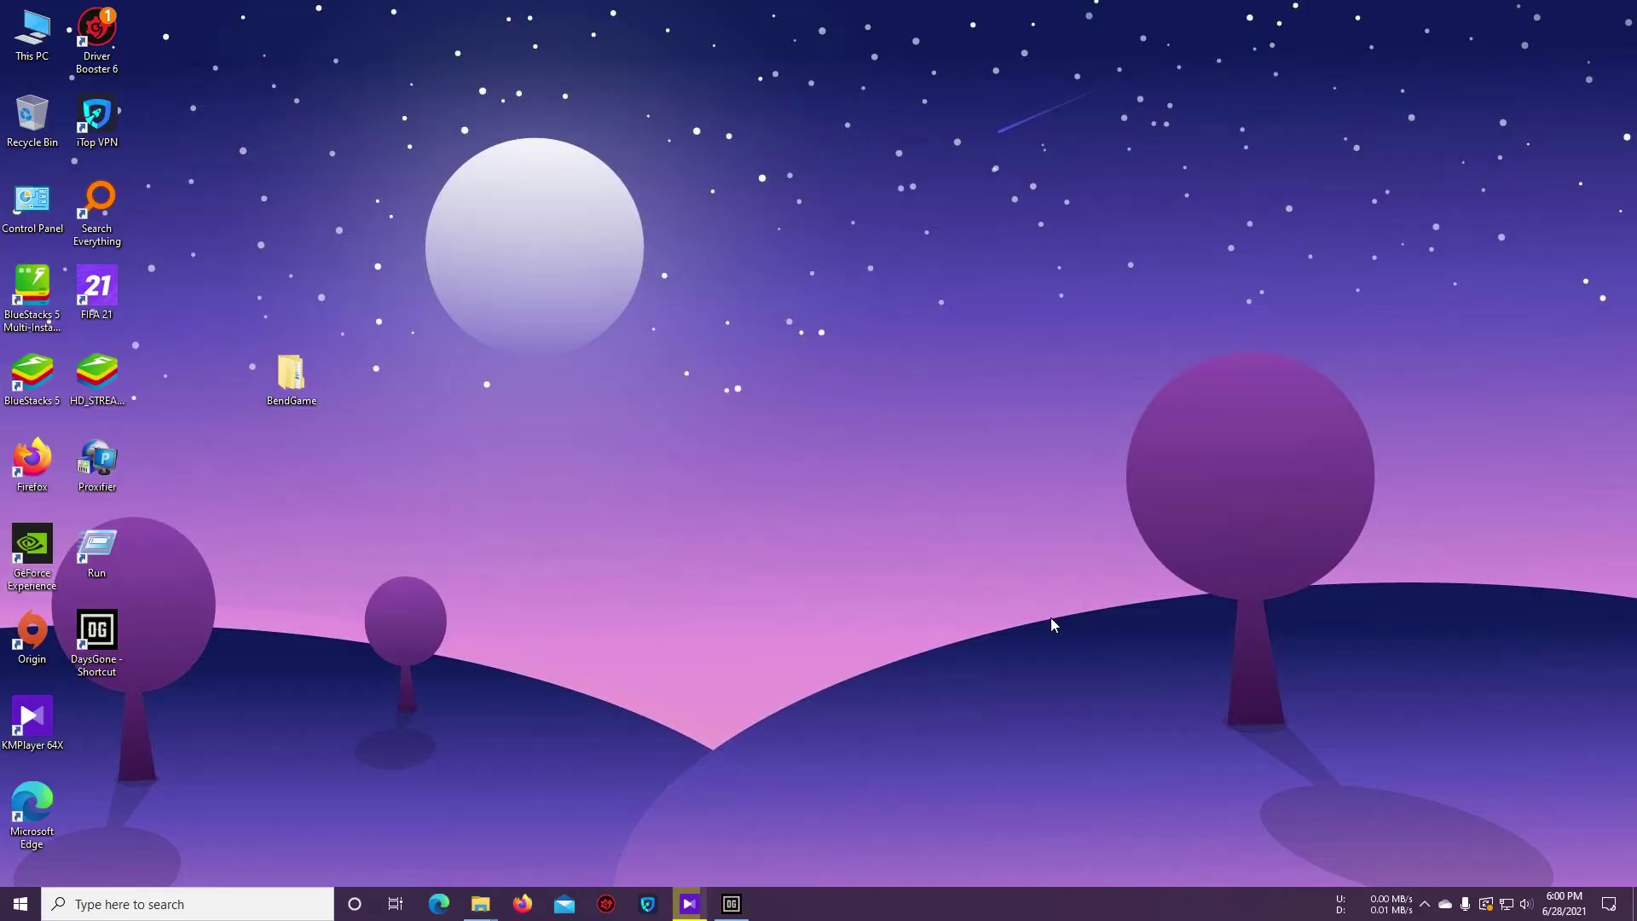
pyautogui.click(728, 907)
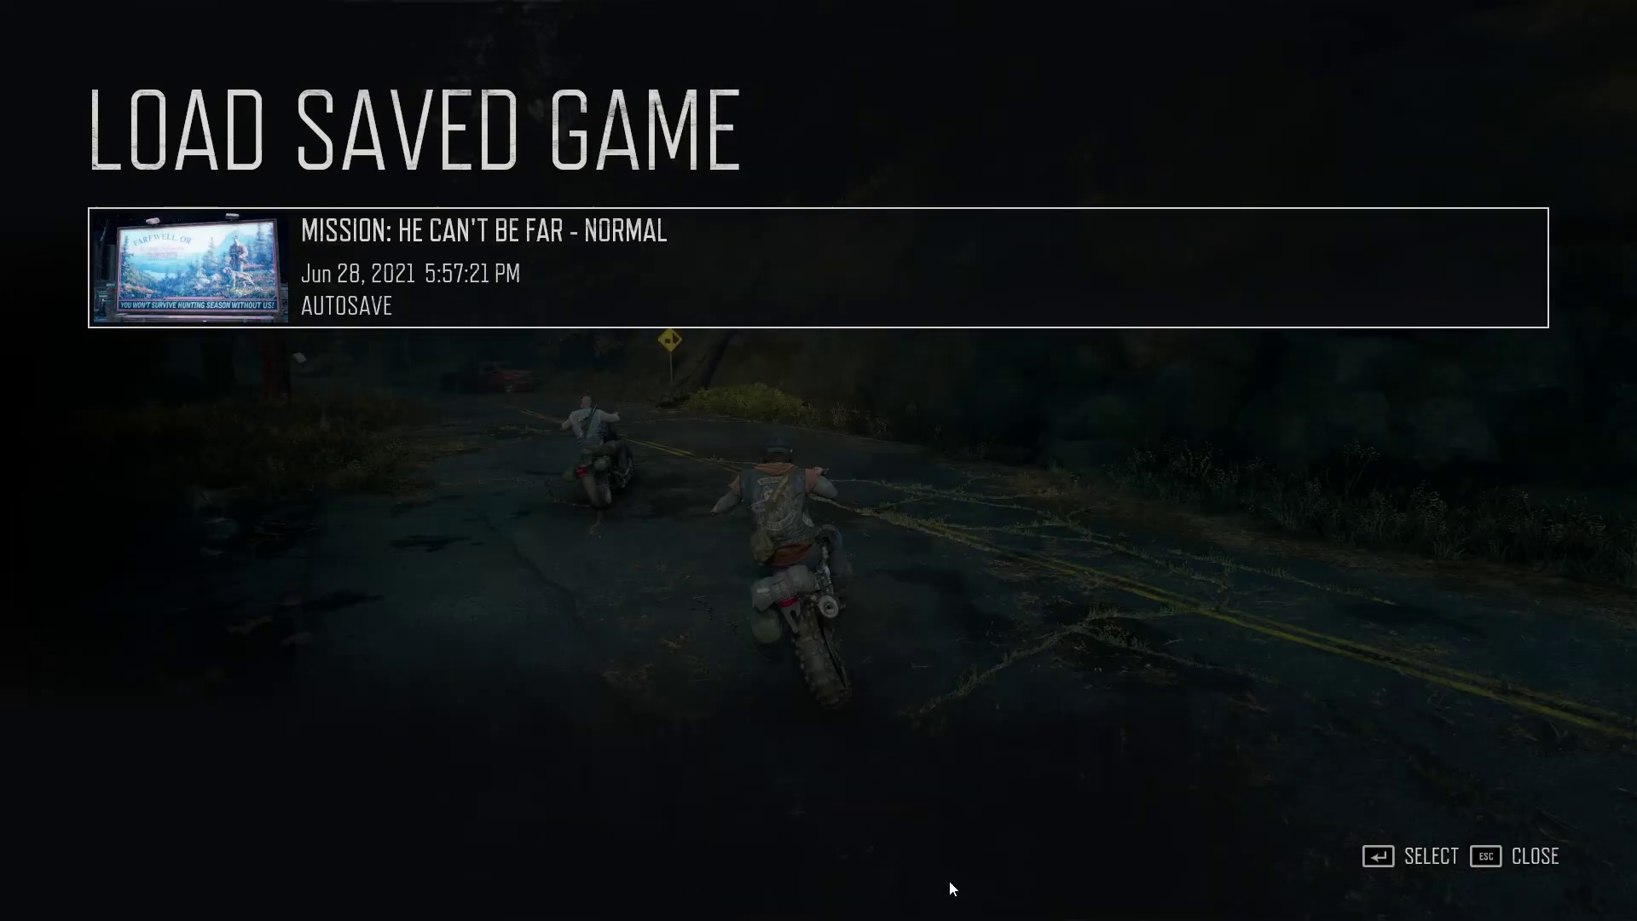
pyautogui.click(1537, 857)
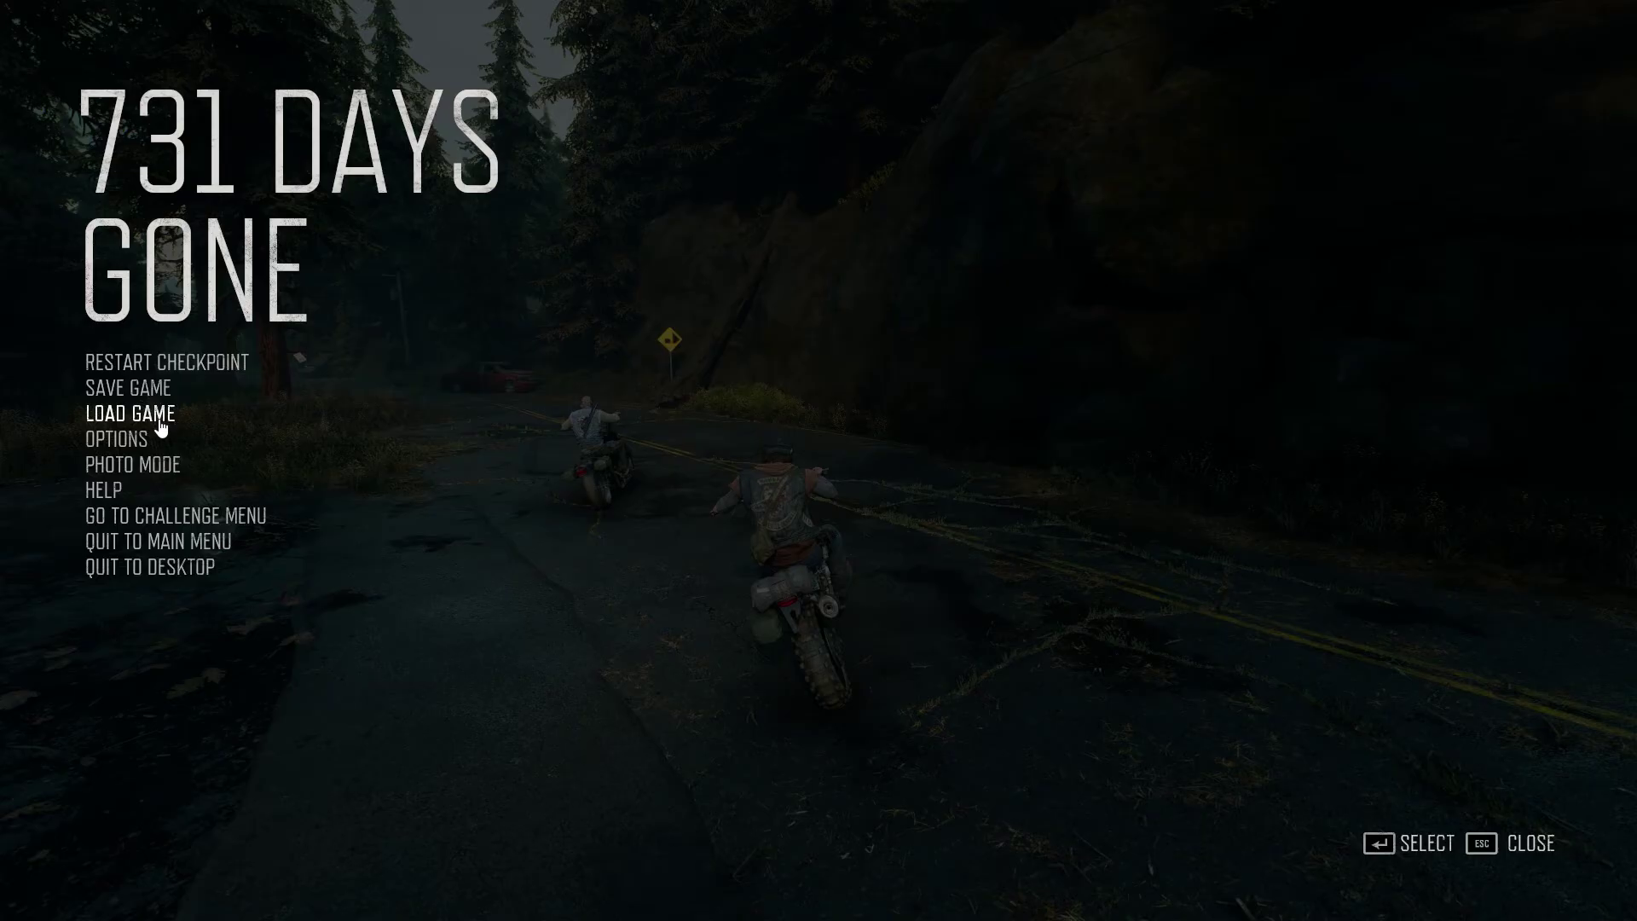
pyautogui.press('Return')
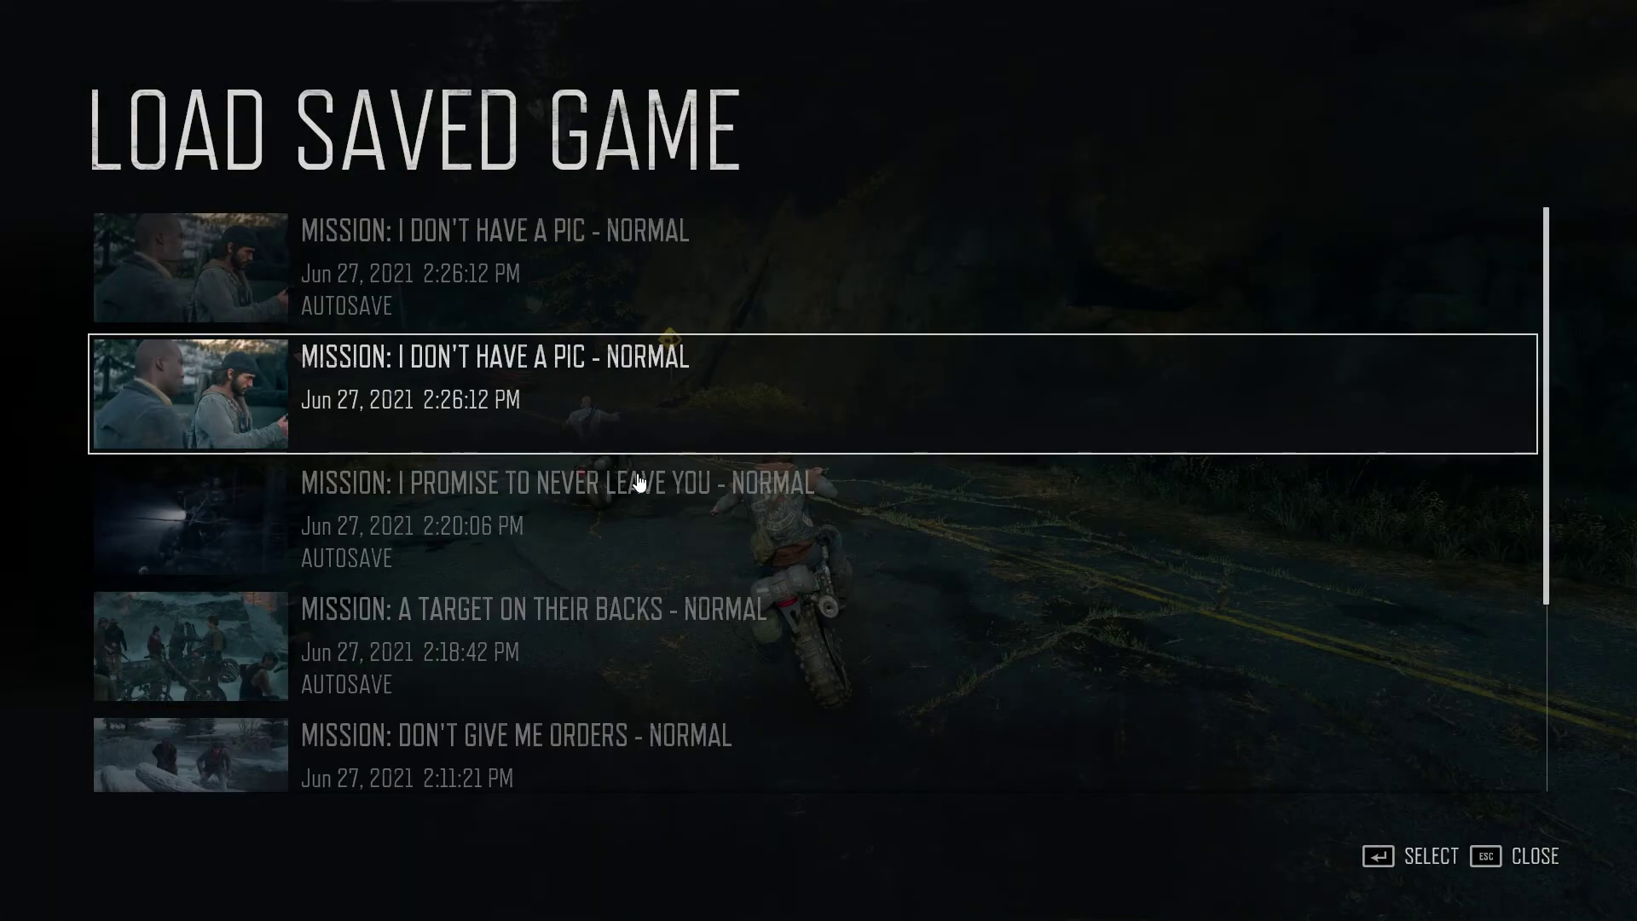
pyautogui.scroll(-3, 614, 650)
pyautogui.scroll(3, 612, 652)
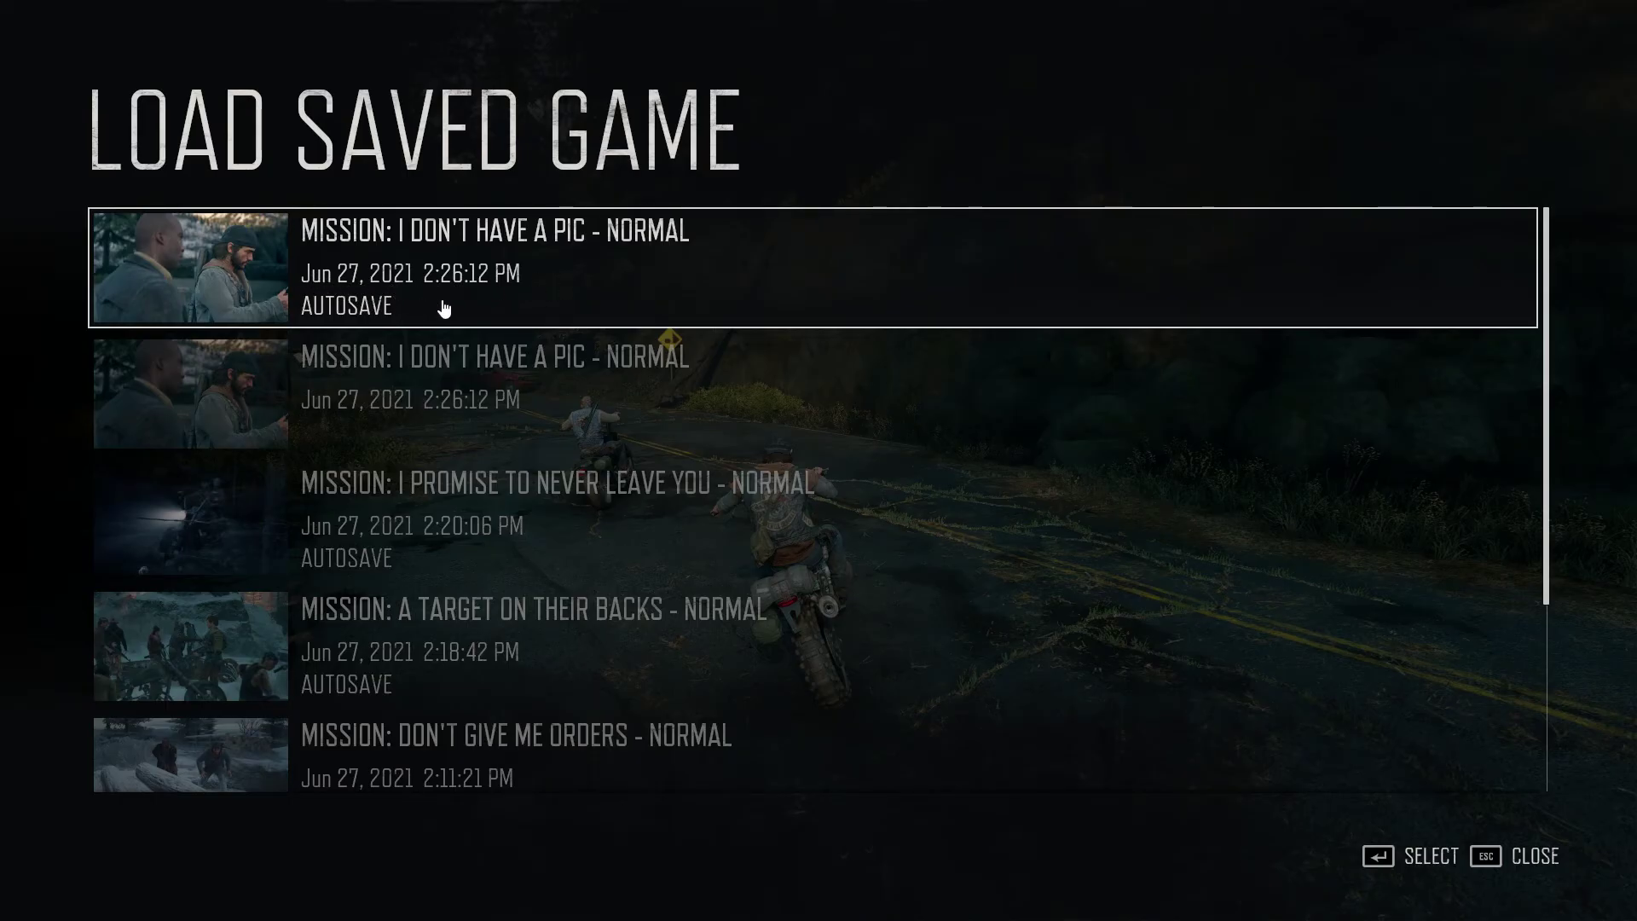
pyautogui.click(248, 260)
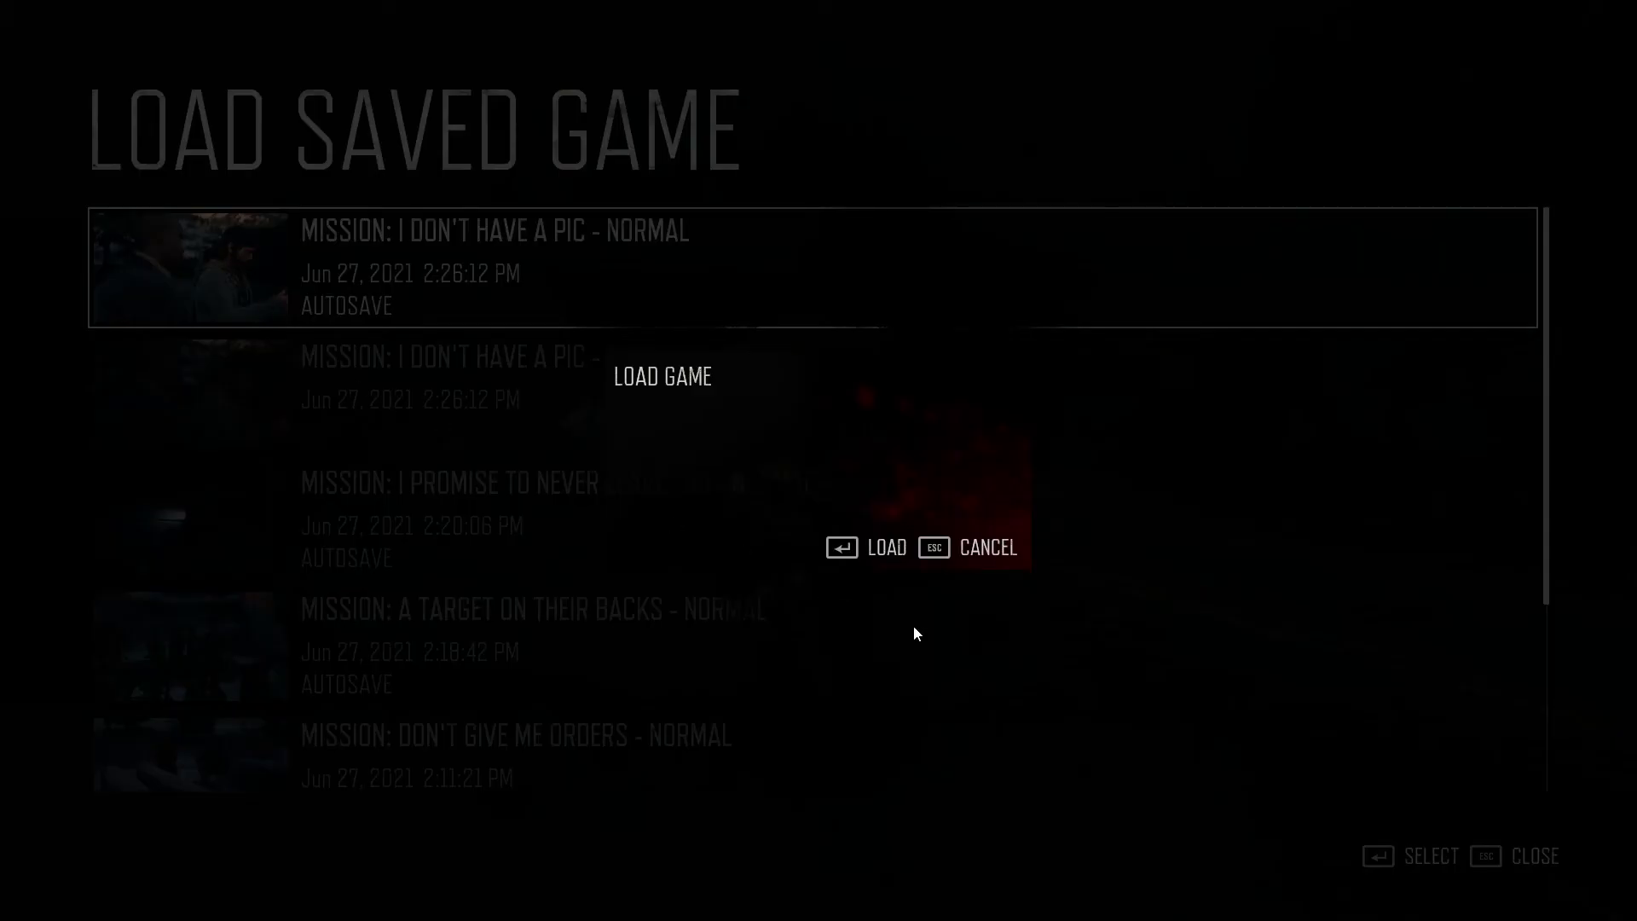